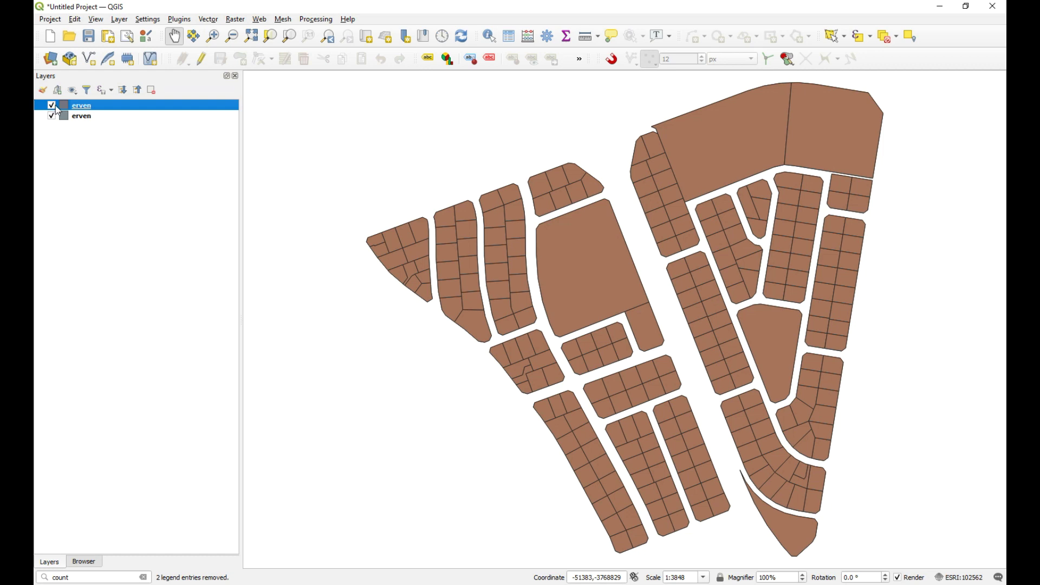
- Rename the upper, brown erven layer as "erven gpk" in its layer properties
right_click(84, 106)
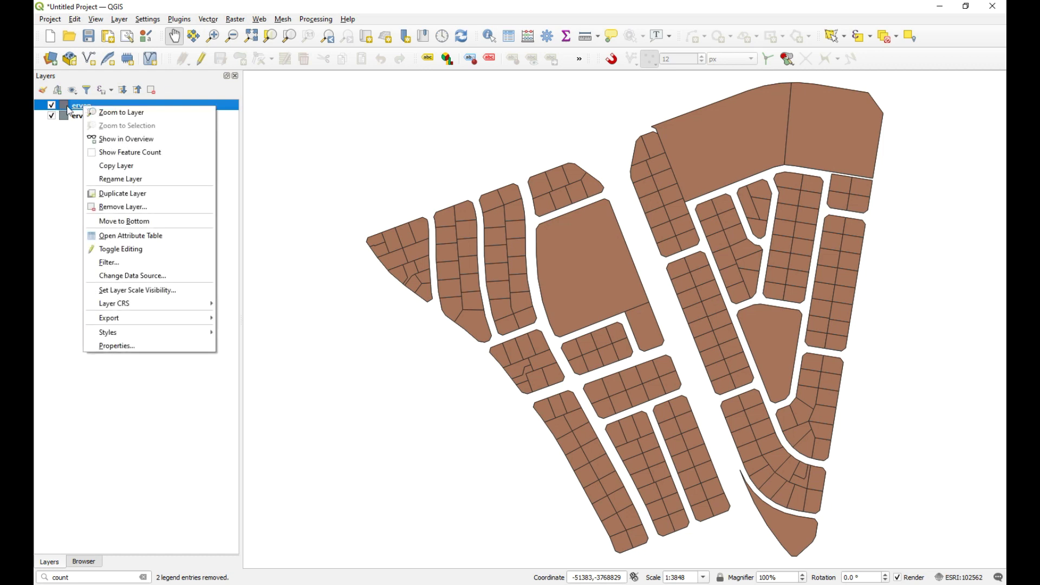
click(140, 349)
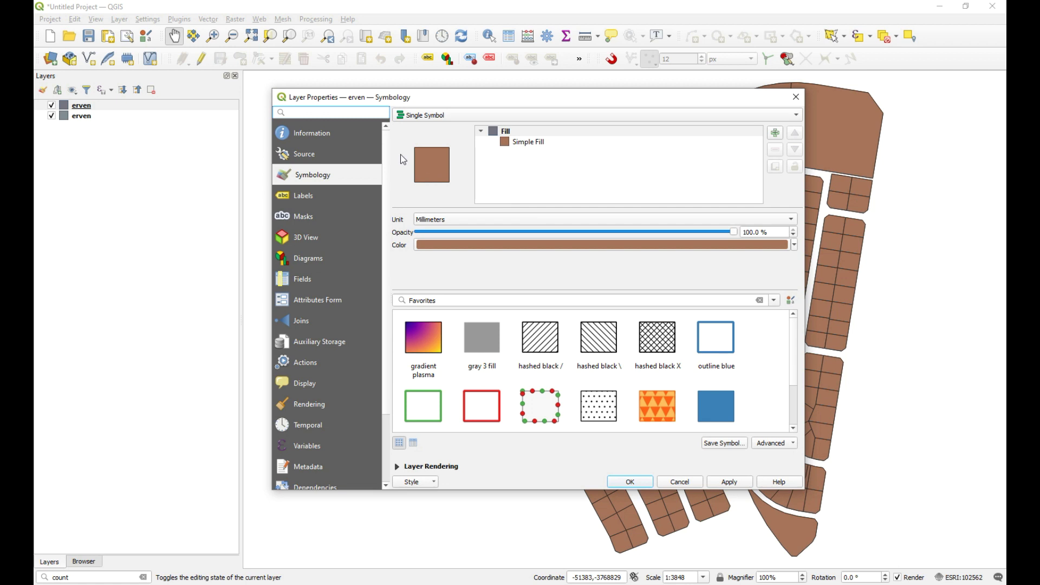
click(328, 158)
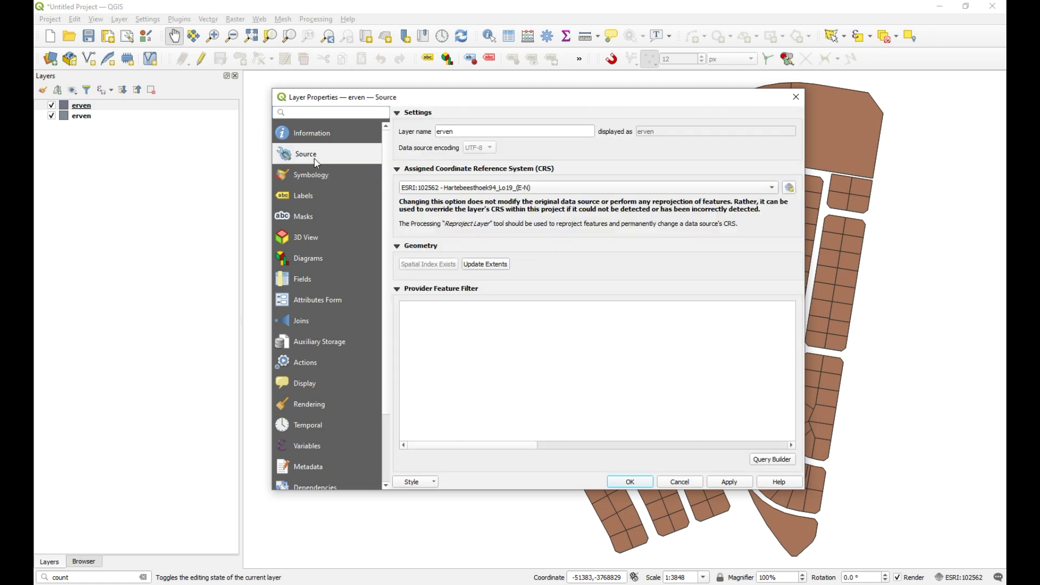
click(325, 133)
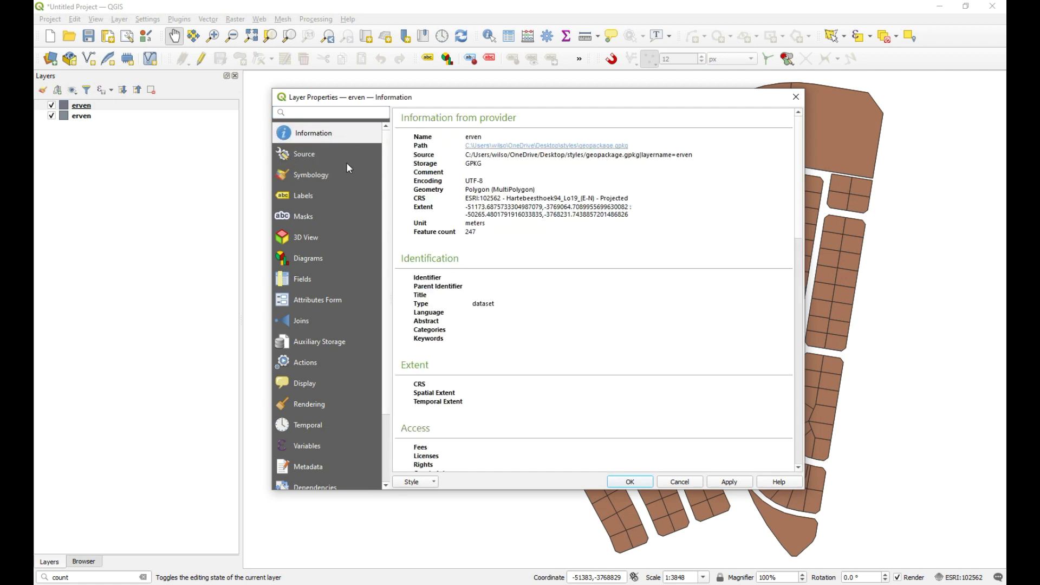
click(310, 158)
click(474, 131)
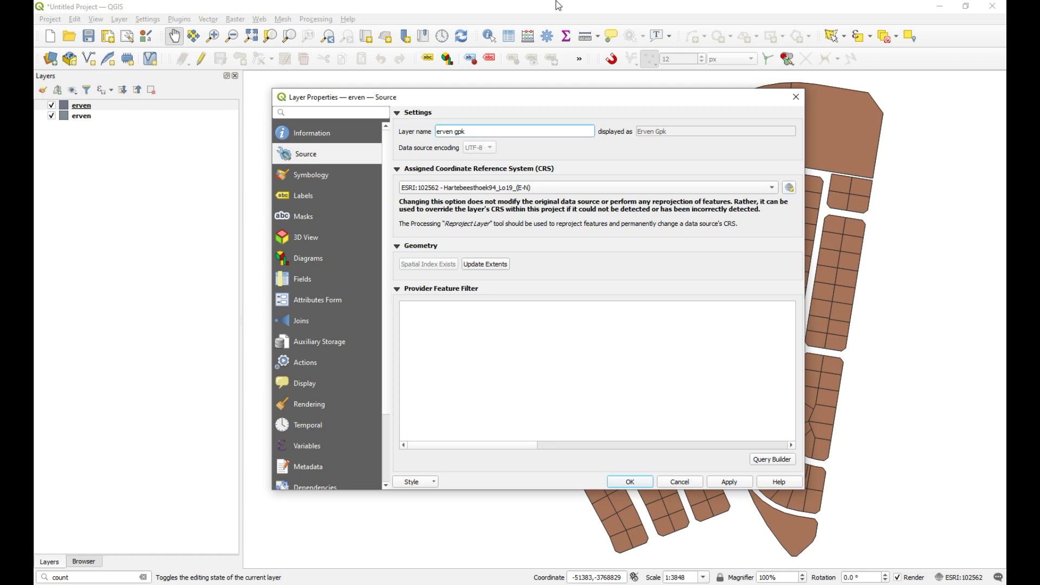
click(643, 482)
- Hide the erven gpk layer and move it below the other erven layer
click(51, 106)
drag(98, 107, 100, 145)
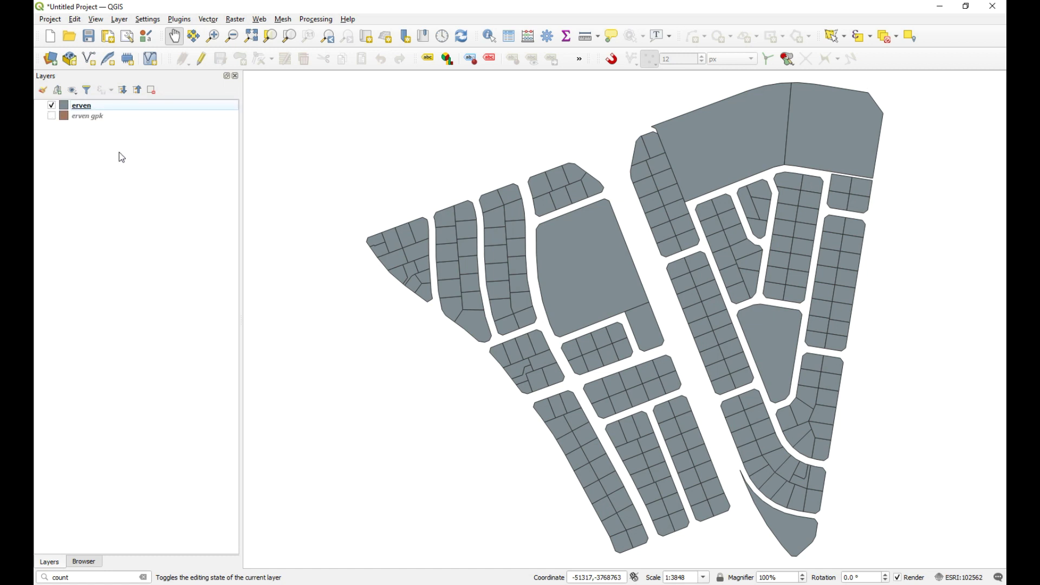
- Examine the erven layer's attribute table for a field suited to classification, widening the USAGE column to read its values
click(108, 108)
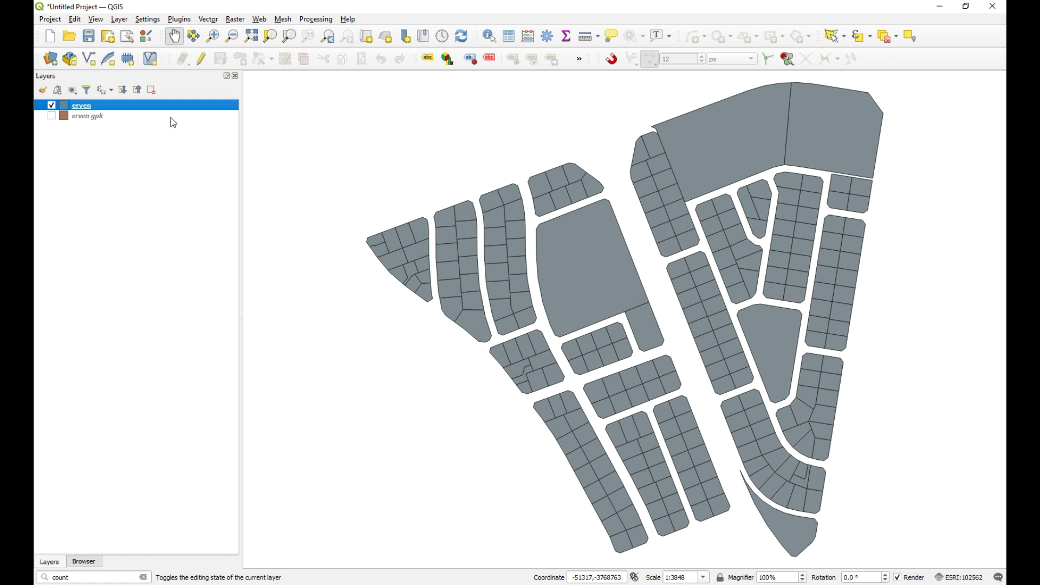
right_click(155, 109)
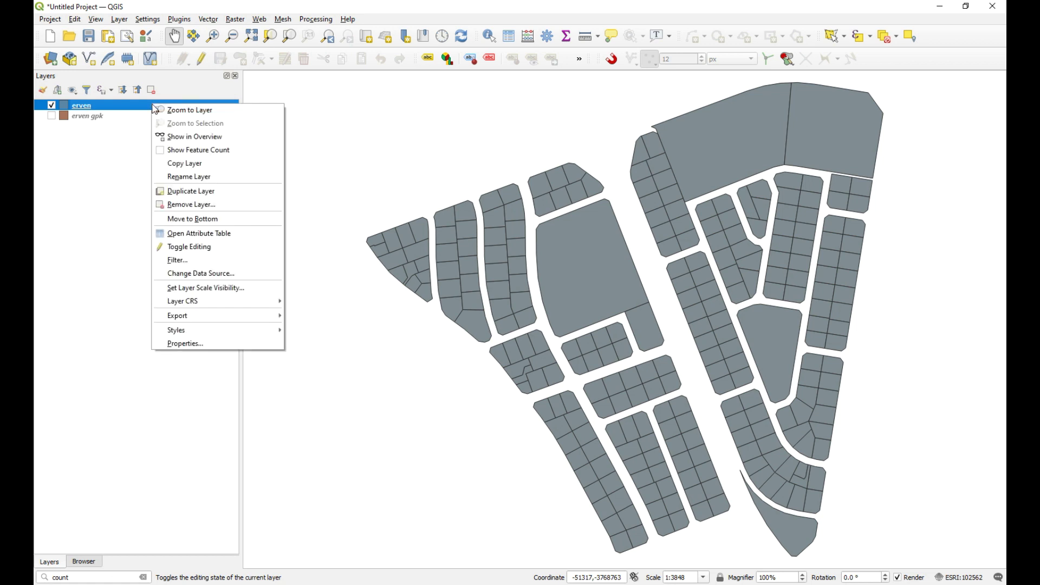
click(230, 237)
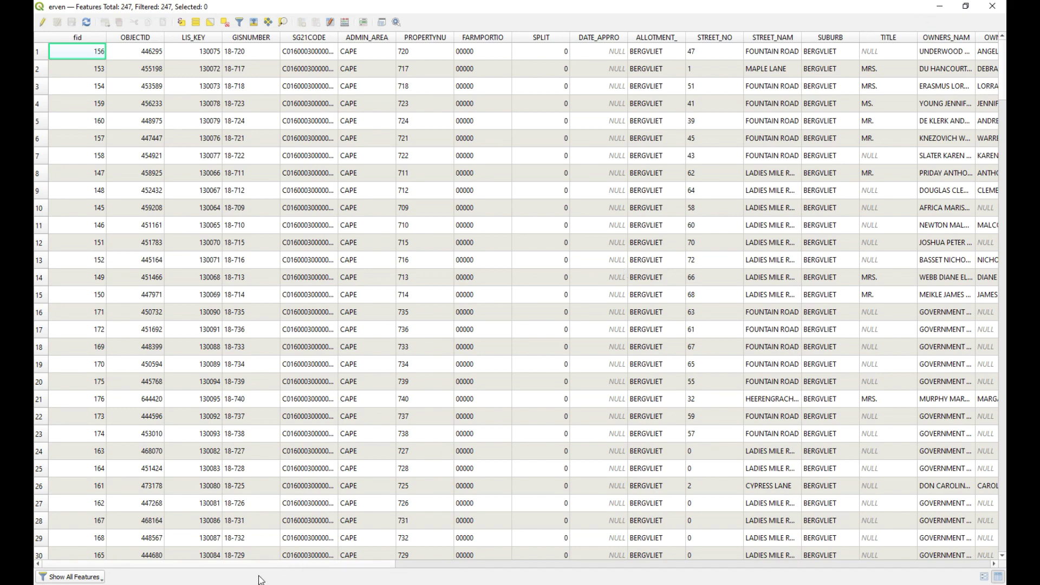
drag(204, 565, 684, 583)
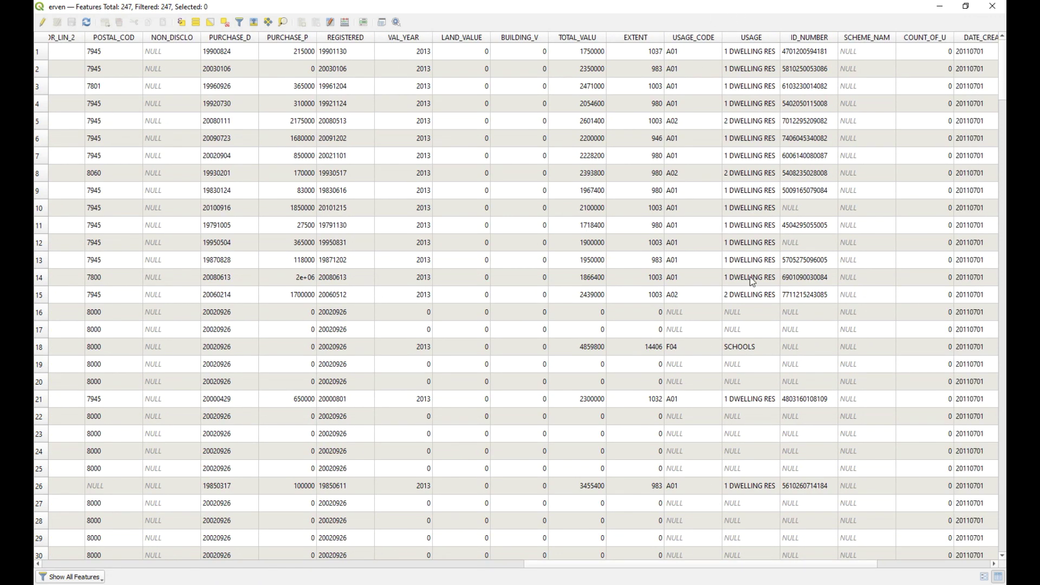
drag(779, 37, 801, 37)
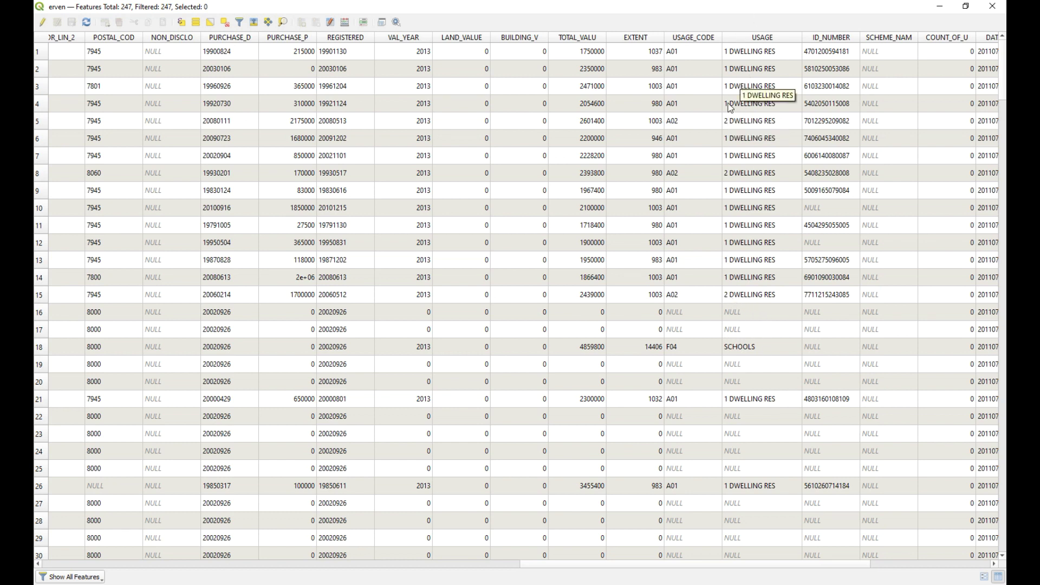
click(996, 6)
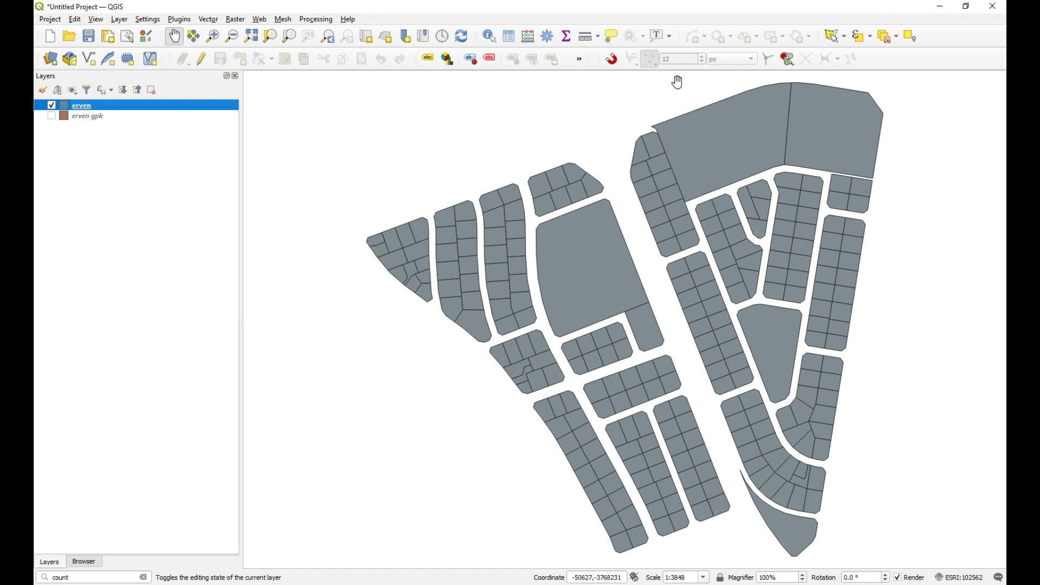
- Style the erven layer with Categorized symbology on the USAGE field and classify all of its values
right_click(892, 58)
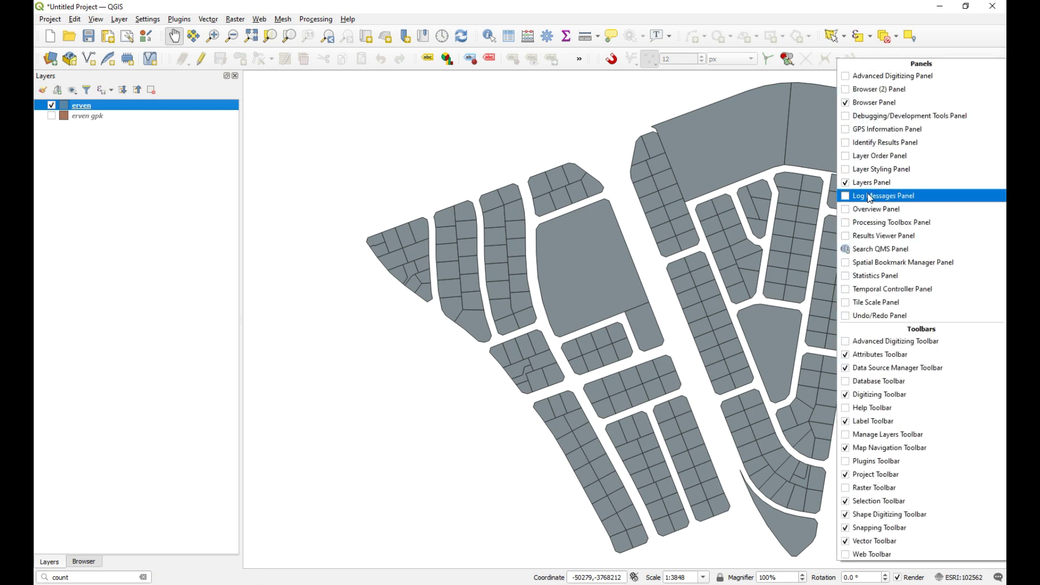
click(849, 174)
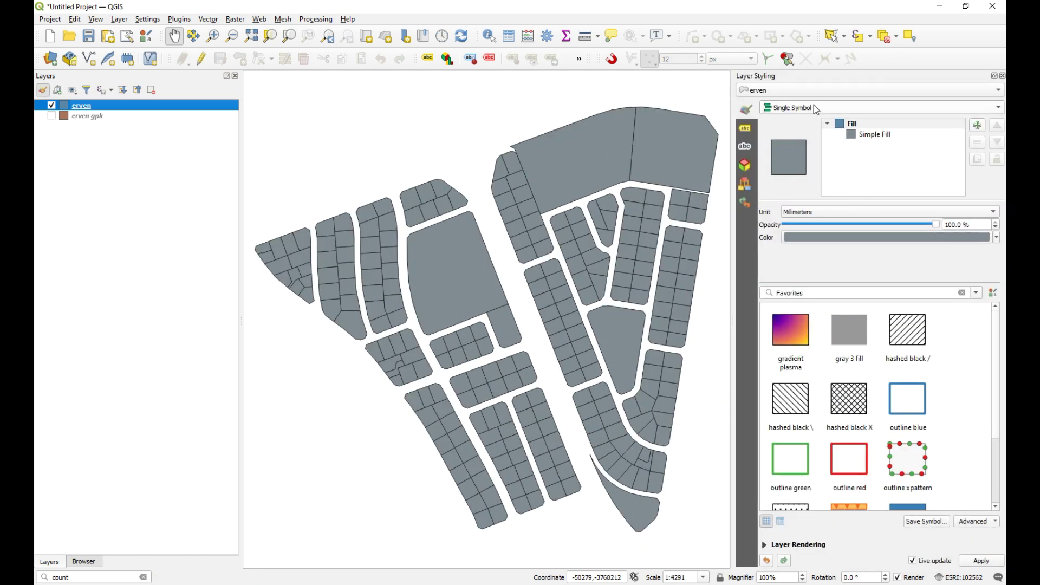
click(887, 108)
click(888, 119)
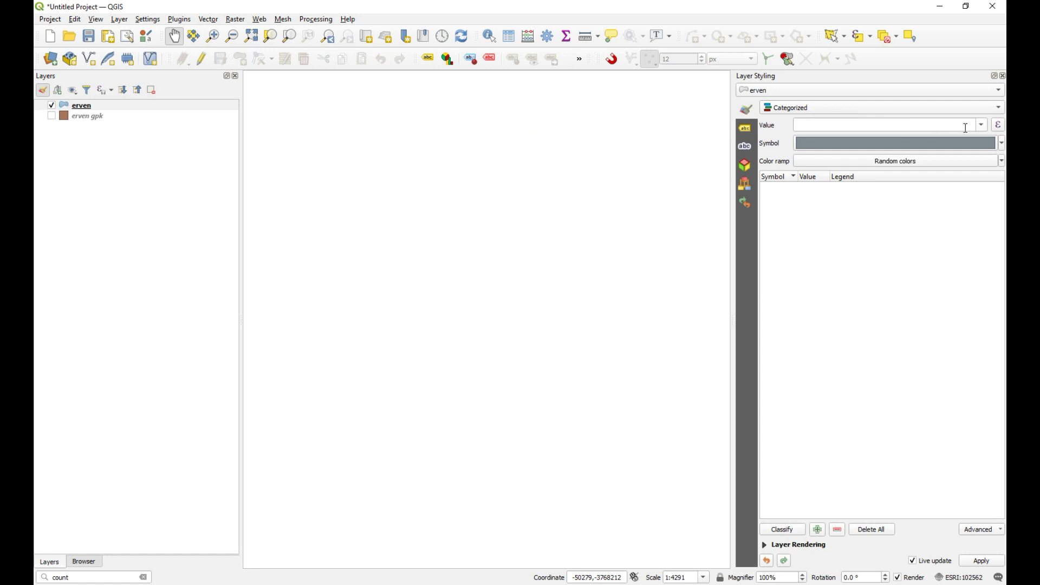
click(982, 125)
scroll(924, 249, down, 5)
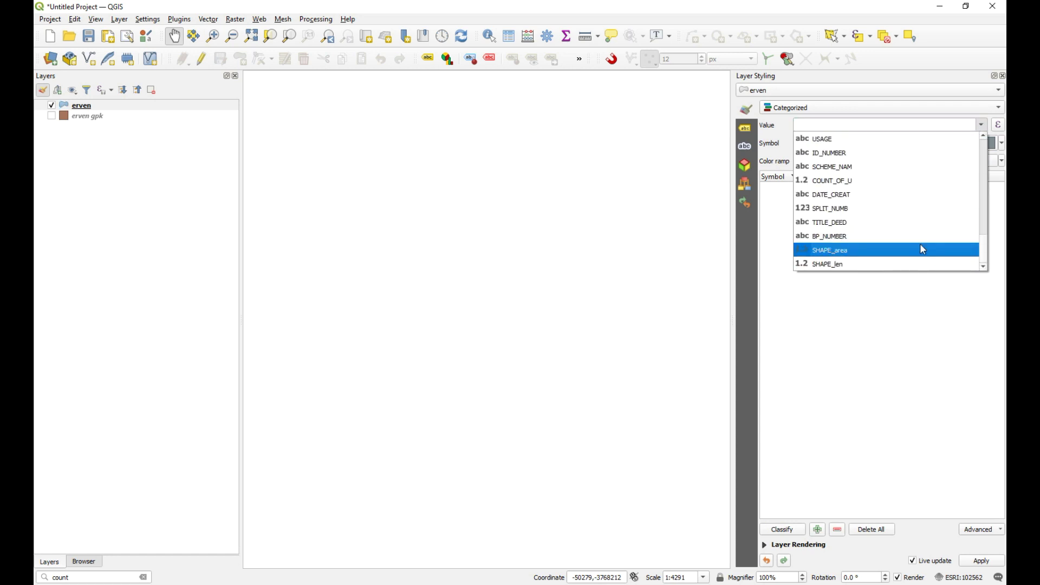
scroll(883, 244, up, 2)
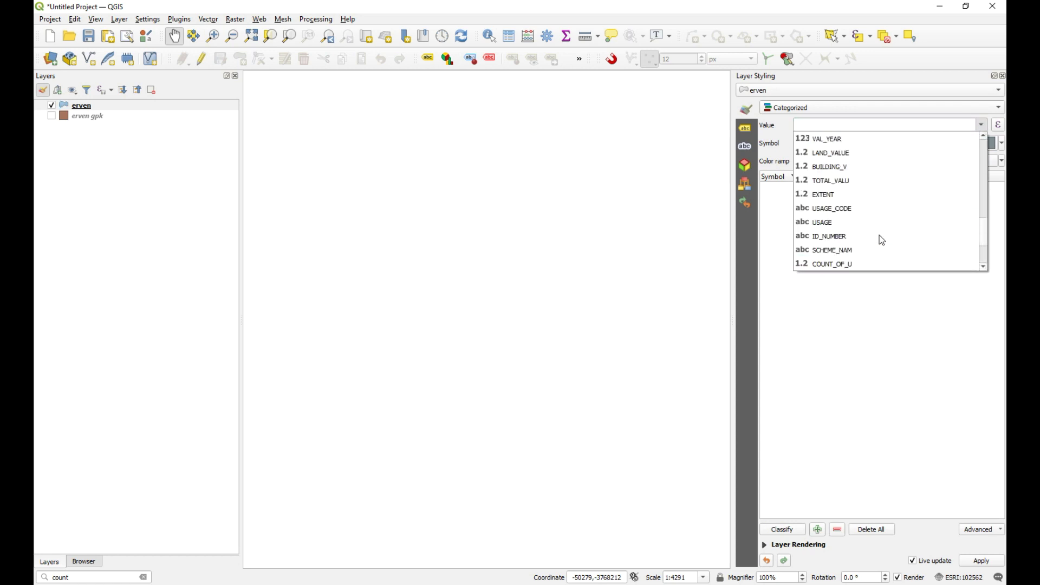
click(836, 223)
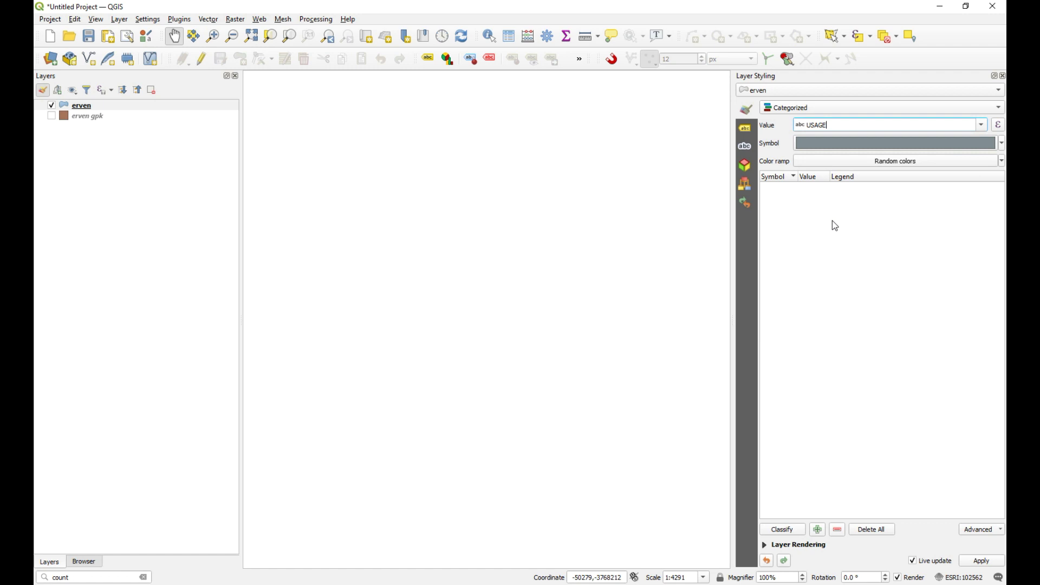
click(780, 530)
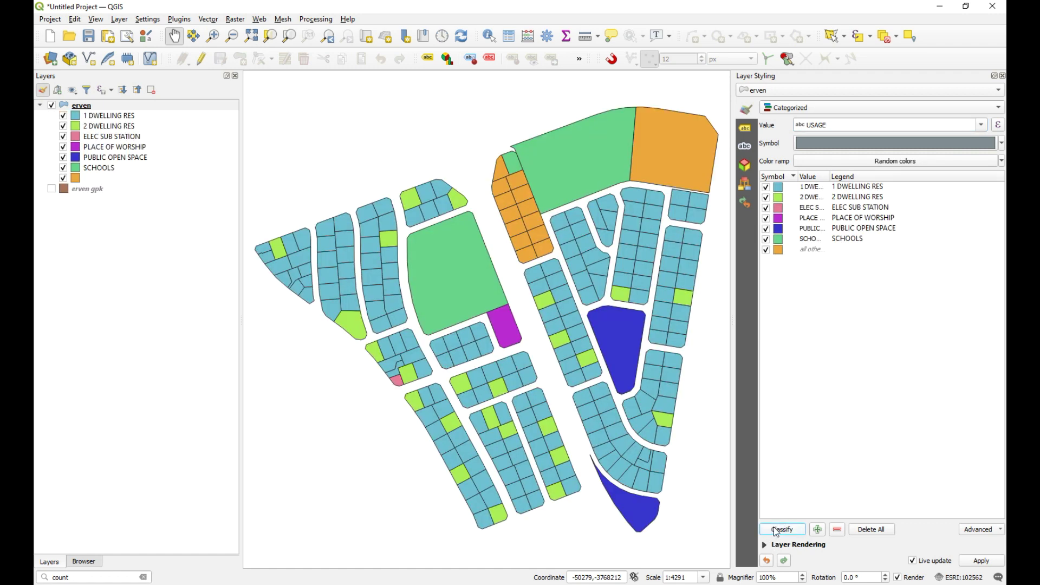
- Widen the Value column and place the "all other values" category at the end of the class list
click(837, 176)
drag(830, 177, 876, 177)
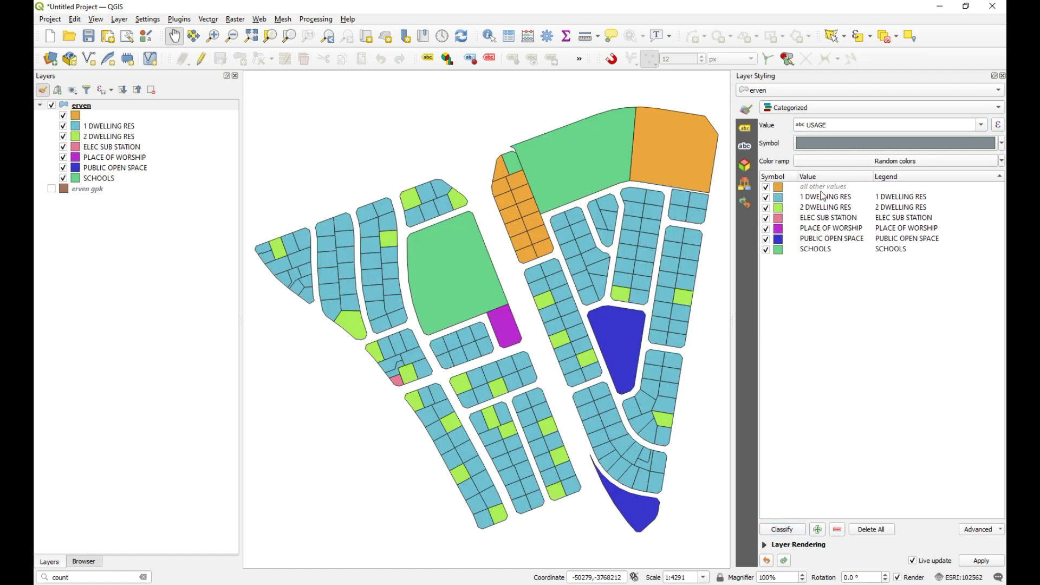
click(808, 187)
click(766, 187)
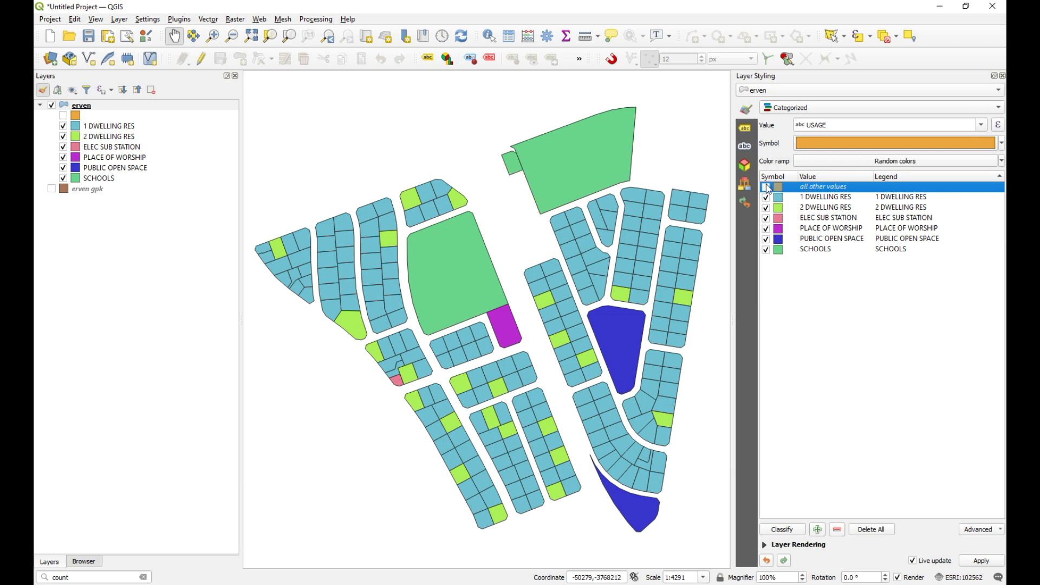
click(766, 187)
drag(808, 190, 826, 291)
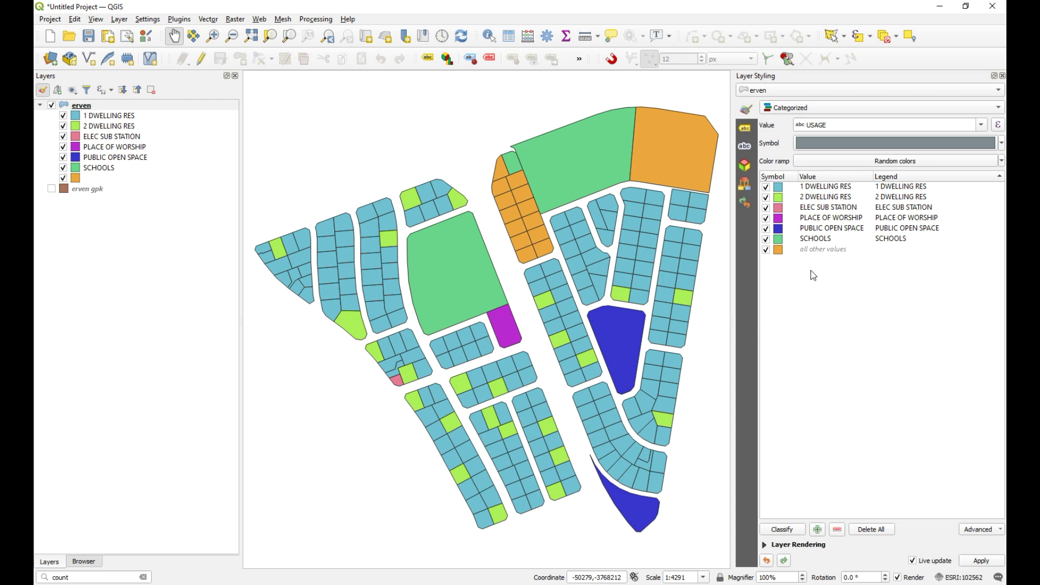
- Set the simple fill colour of the "all other values" category to light grey, #c6c6c5
double_click(780, 252)
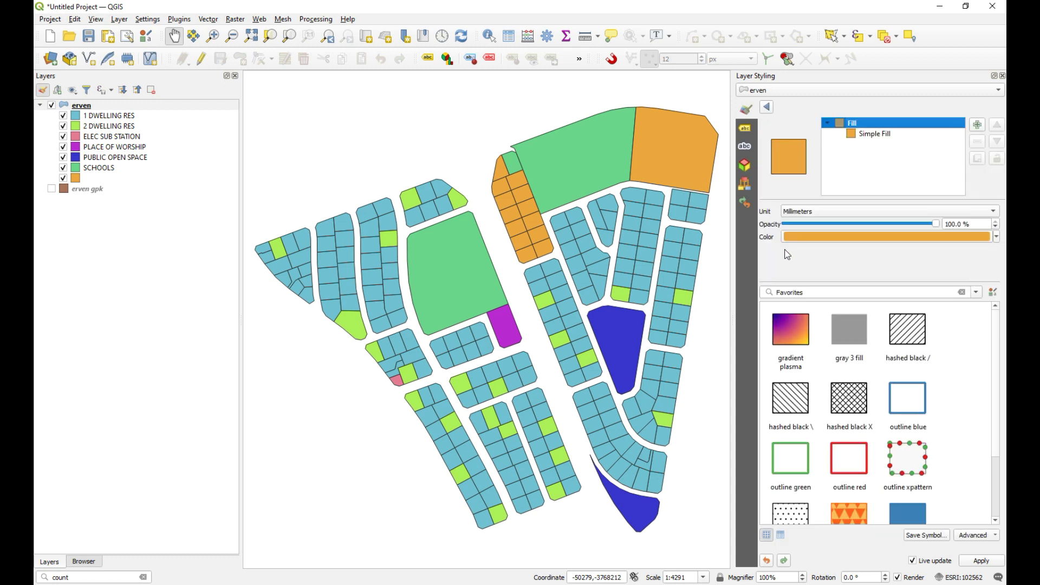
click(867, 134)
click(884, 231)
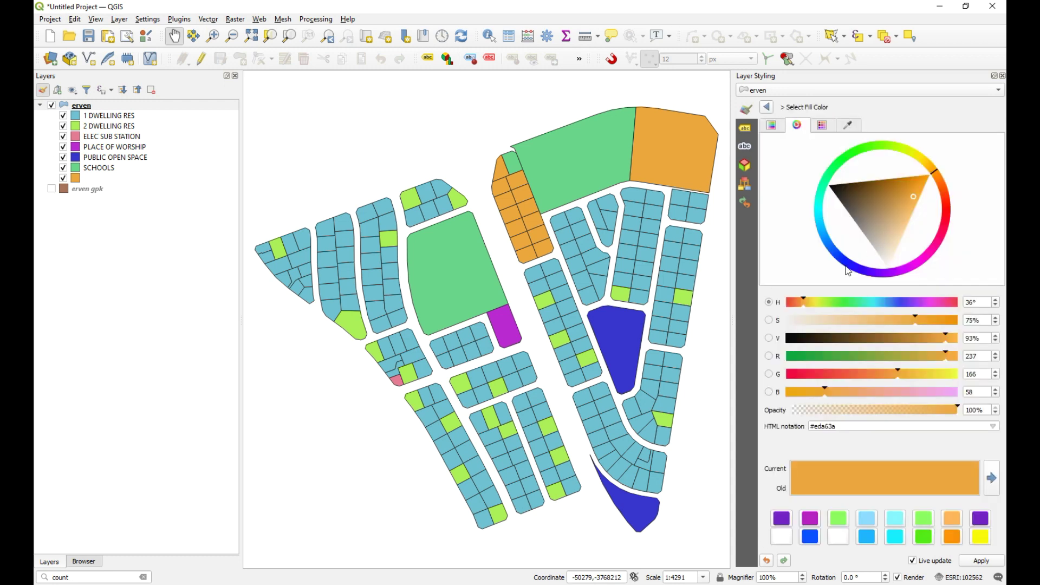
click(876, 249)
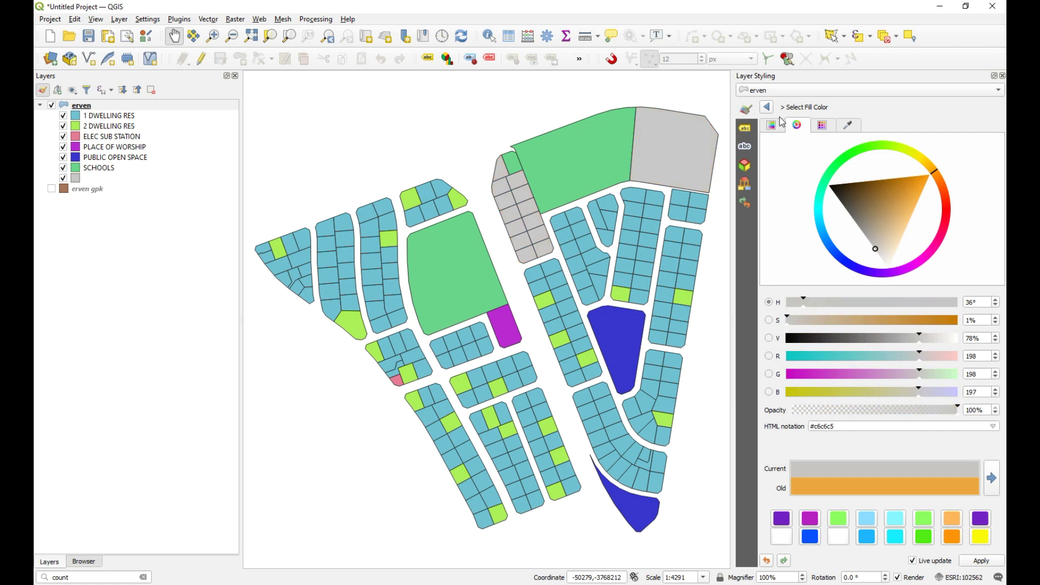
click(767, 108)
click(767, 107)
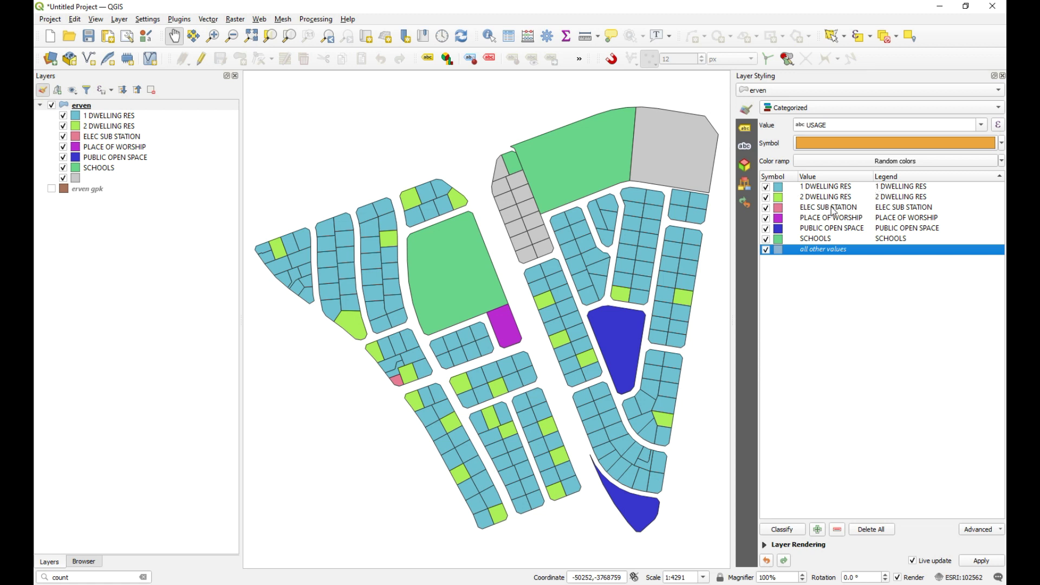
- Change the simple fill colour of the ELEC SUB STATION category to bright red
click(779, 213)
double_click(778, 213)
click(863, 137)
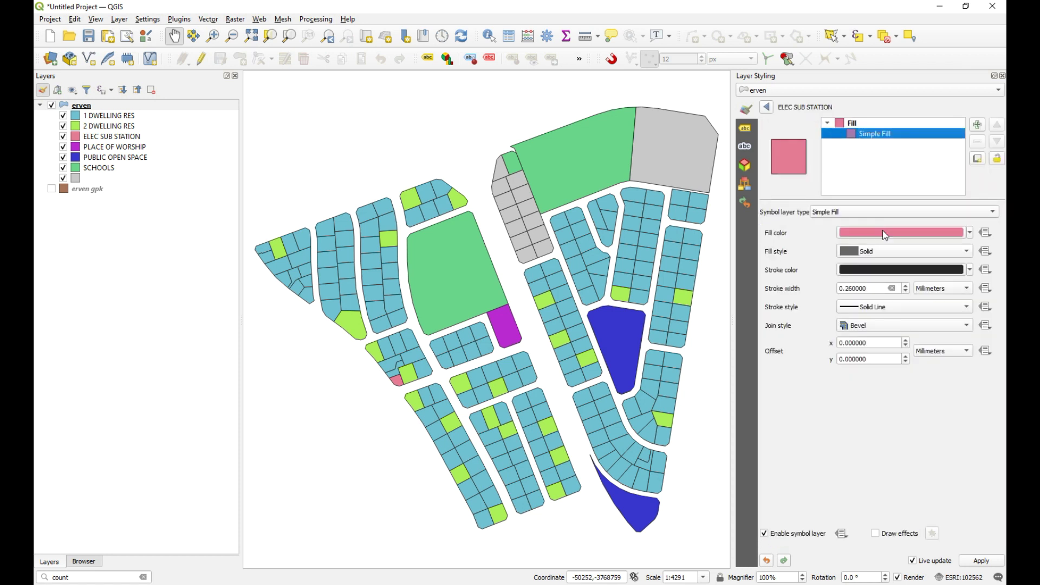
click(881, 235)
click(925, 219)
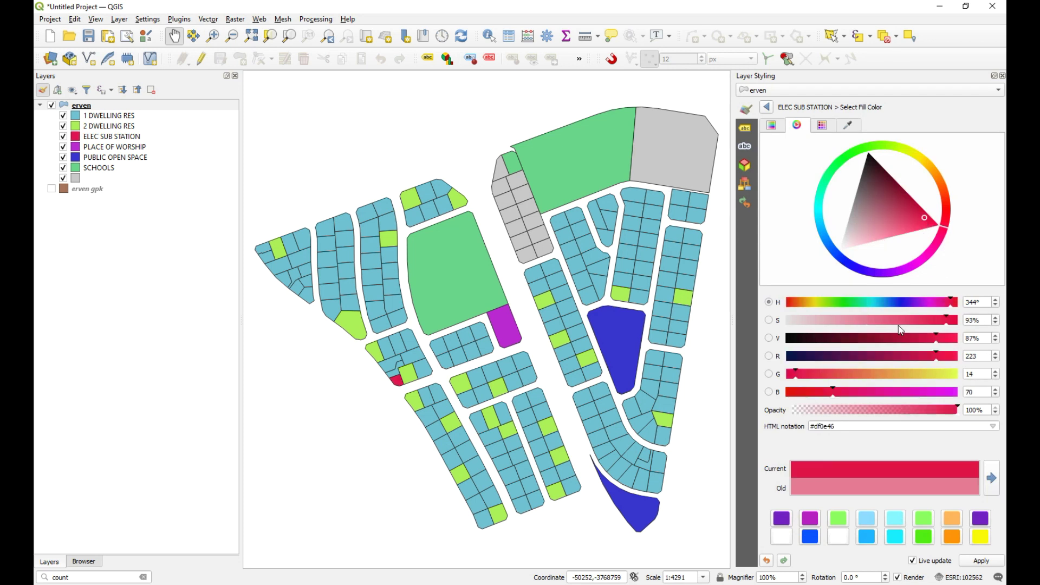
click(950, 218)
click(925, 214)
click(768, 108)
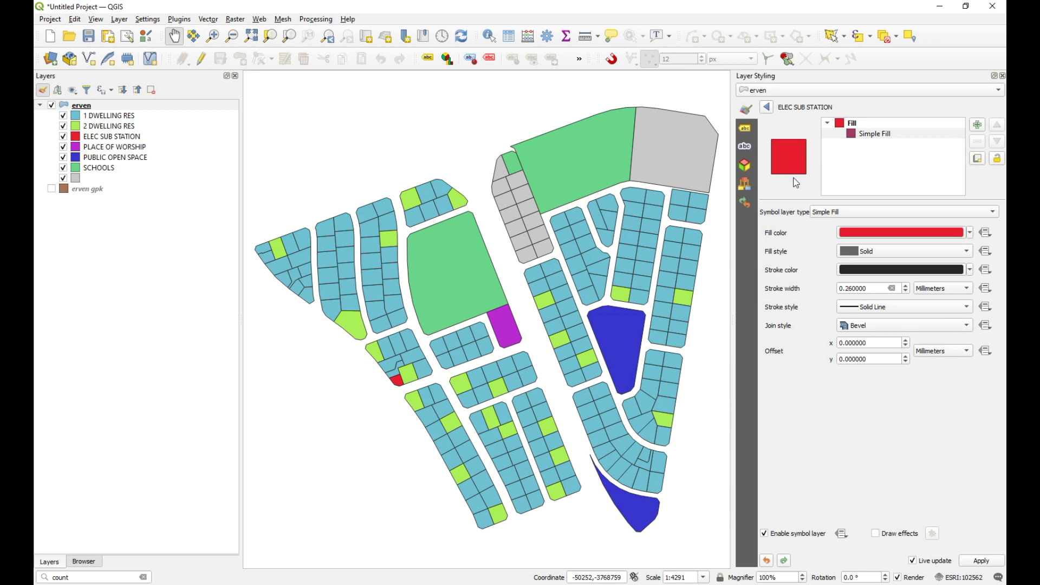
click(767, 107)
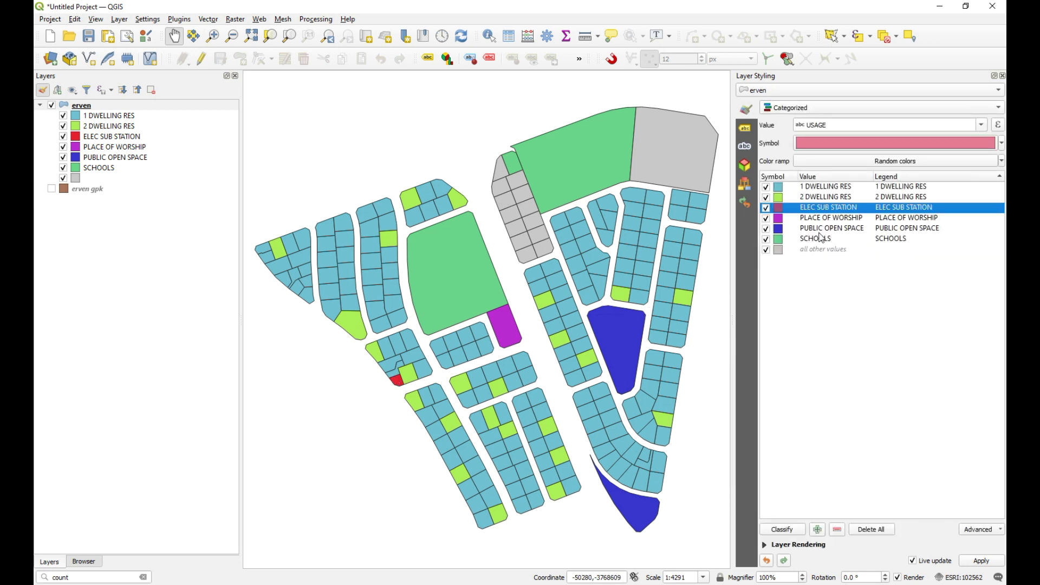
- Set the simple fill colour of the 1 DWELLING RES category to the saved yellow, #fbf803
click(780, 189)
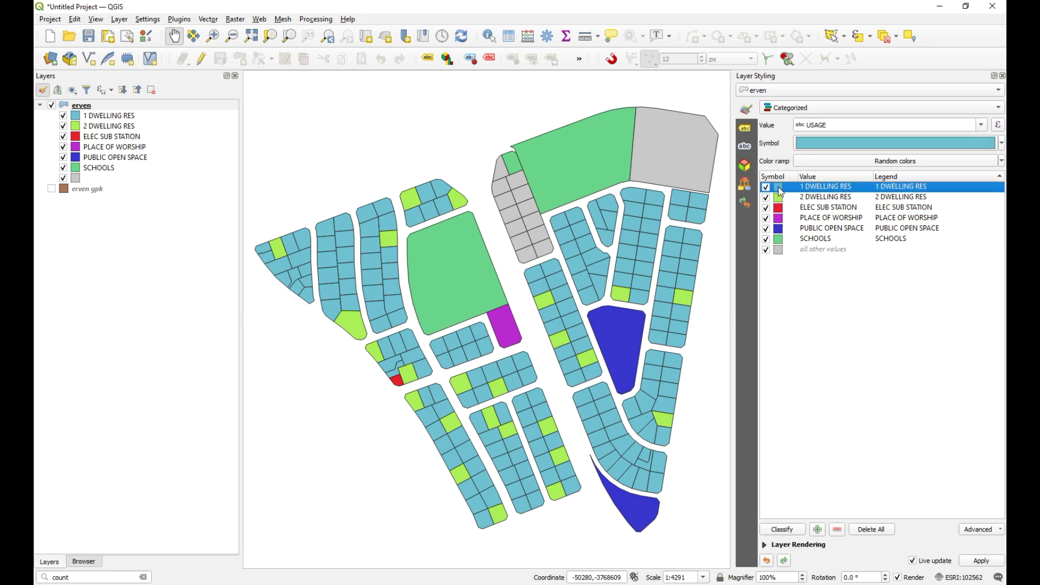
double_click(781, 192)
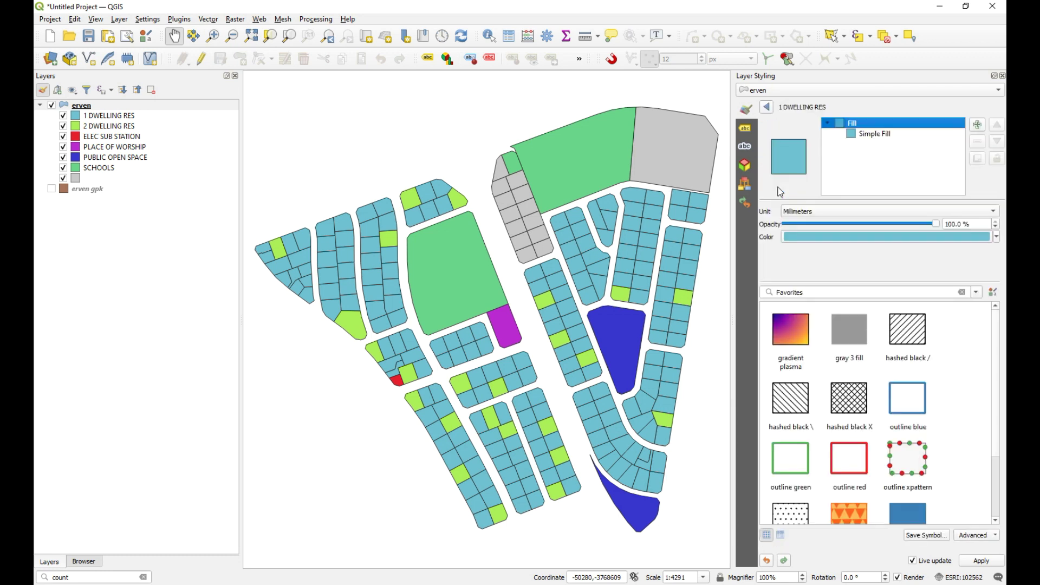
click(874, 134)
click(887, 232)
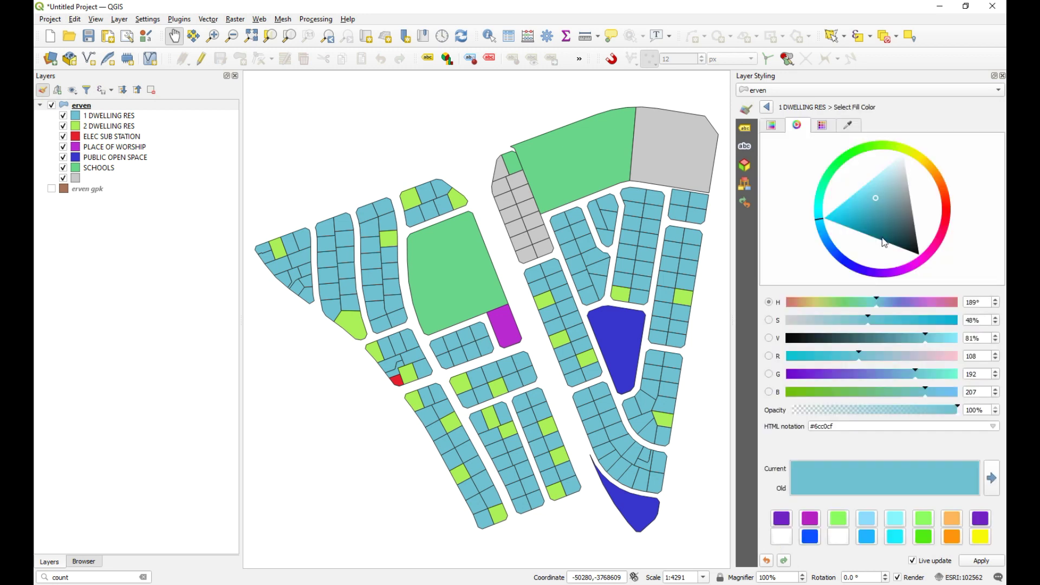
click(925, 160)
click(918, 172)
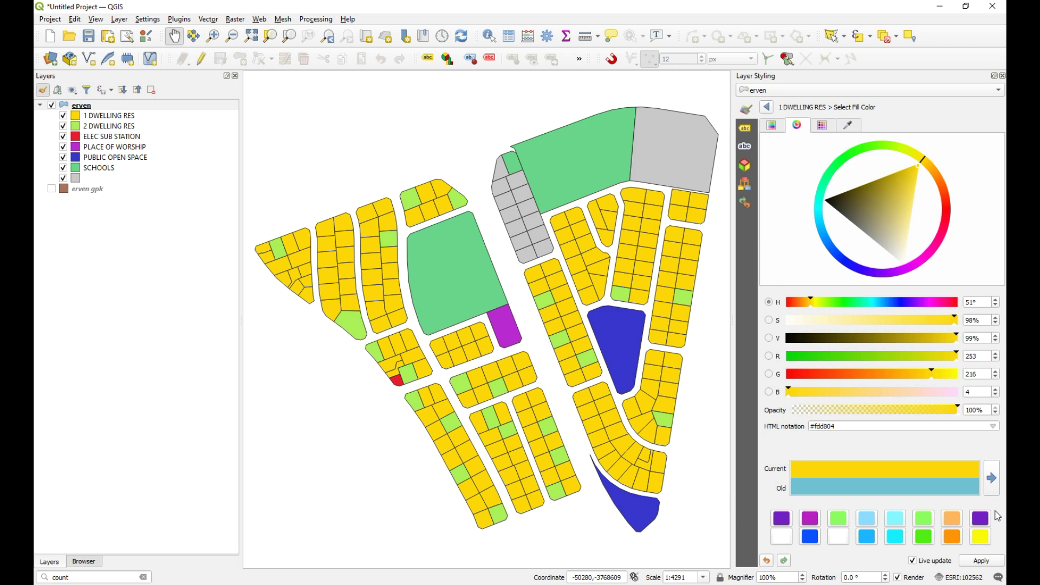
click(981, 538)
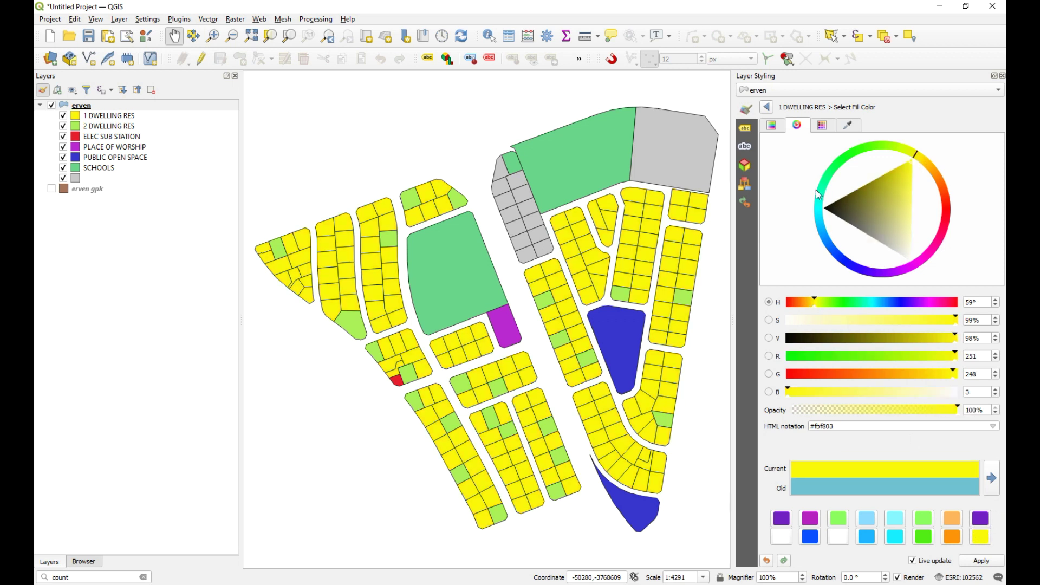
- Set the simple fill colour of the 2 DWELLING RES category to the saved yellow, #fbf803
click(767, 107)
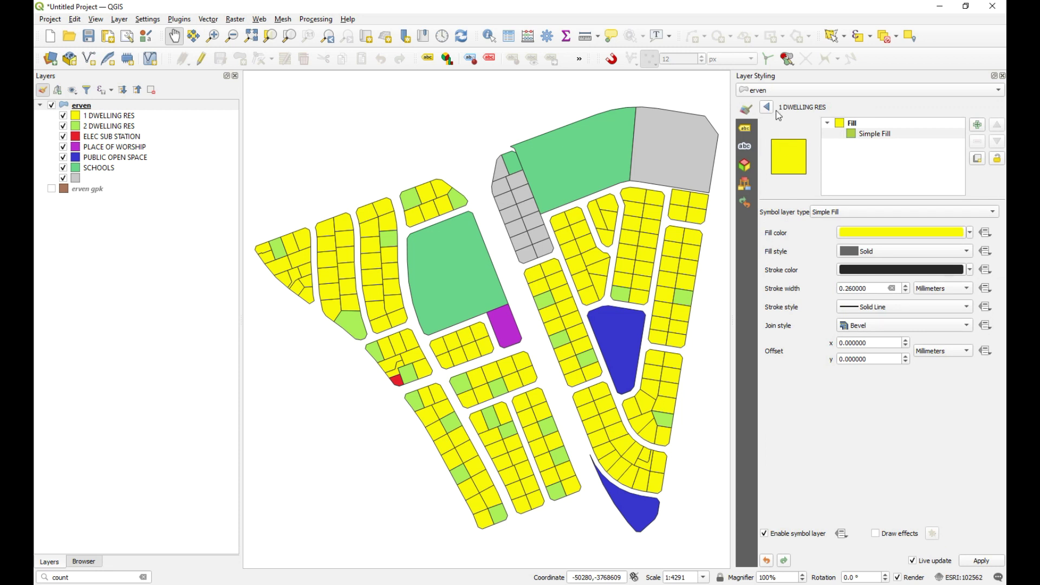
click(767, 107)
click(801, 198)
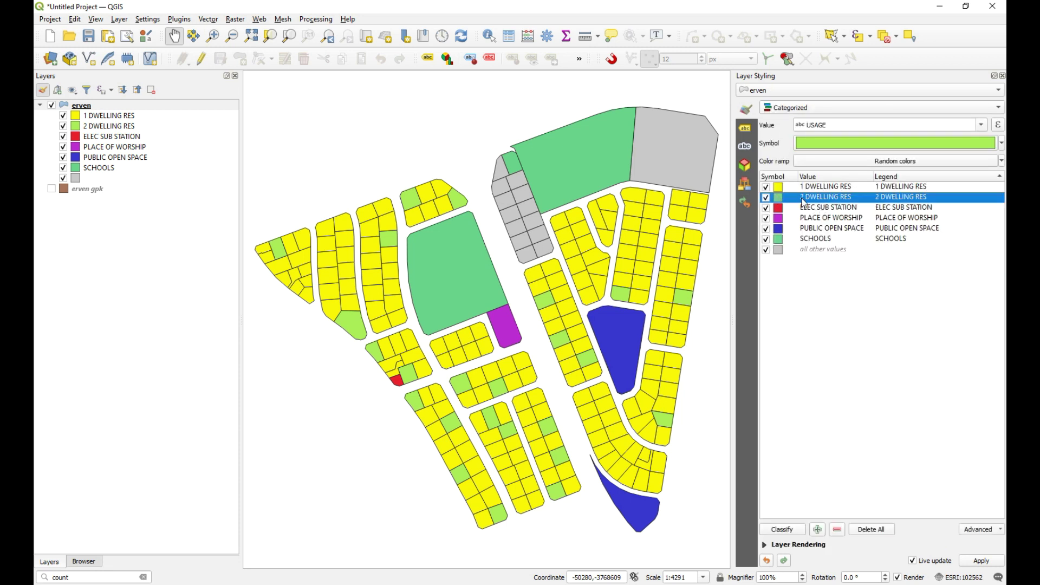
double_click(778, 199)
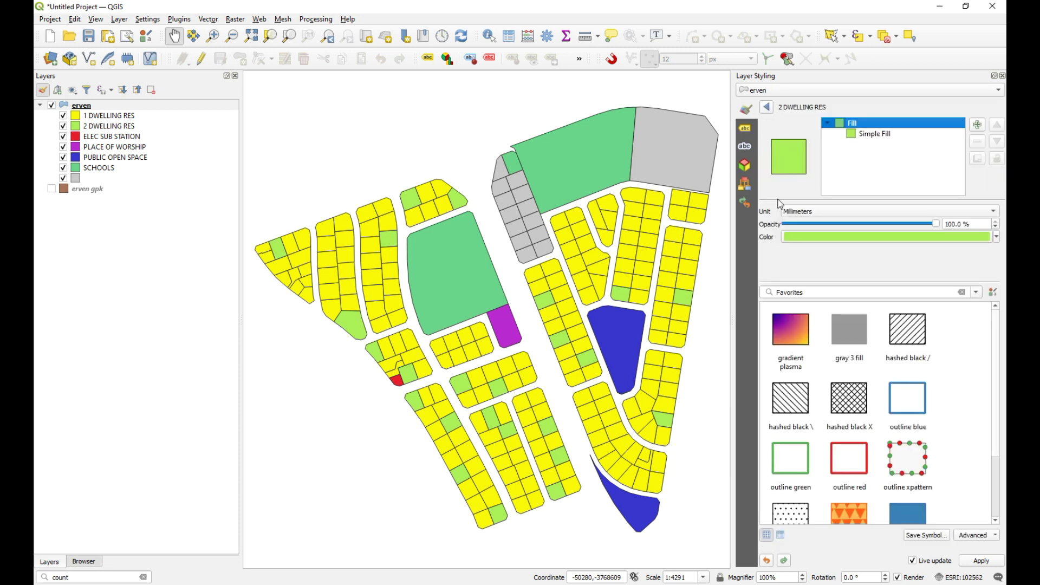
click(863, 137)
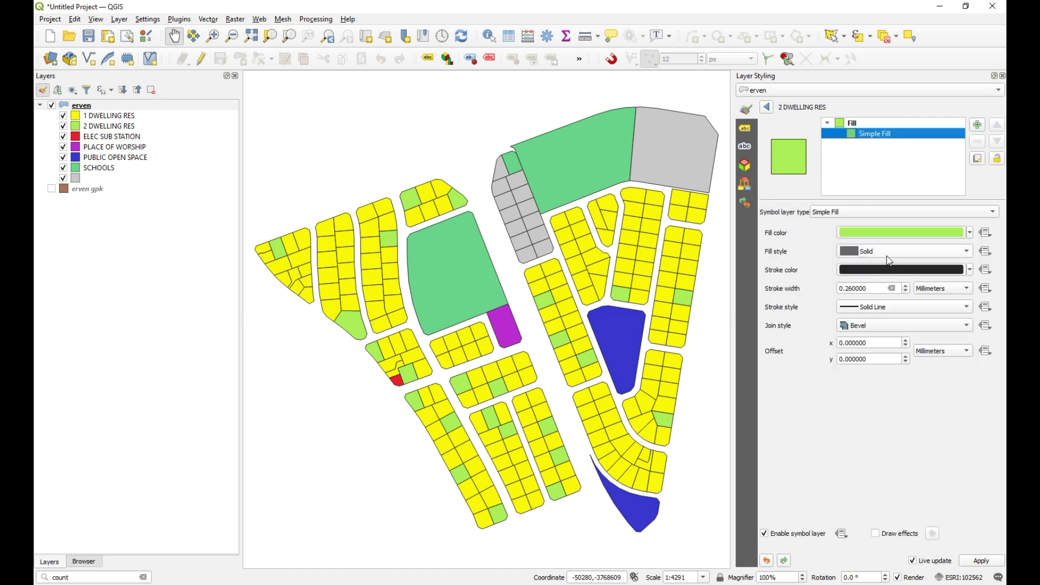
click(900, 236)
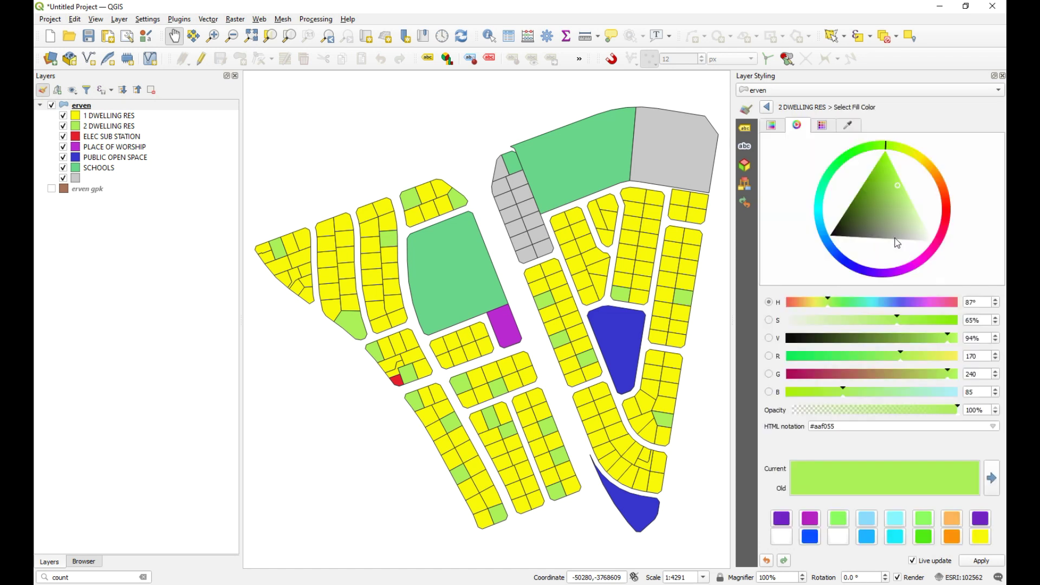
click(981, 536)
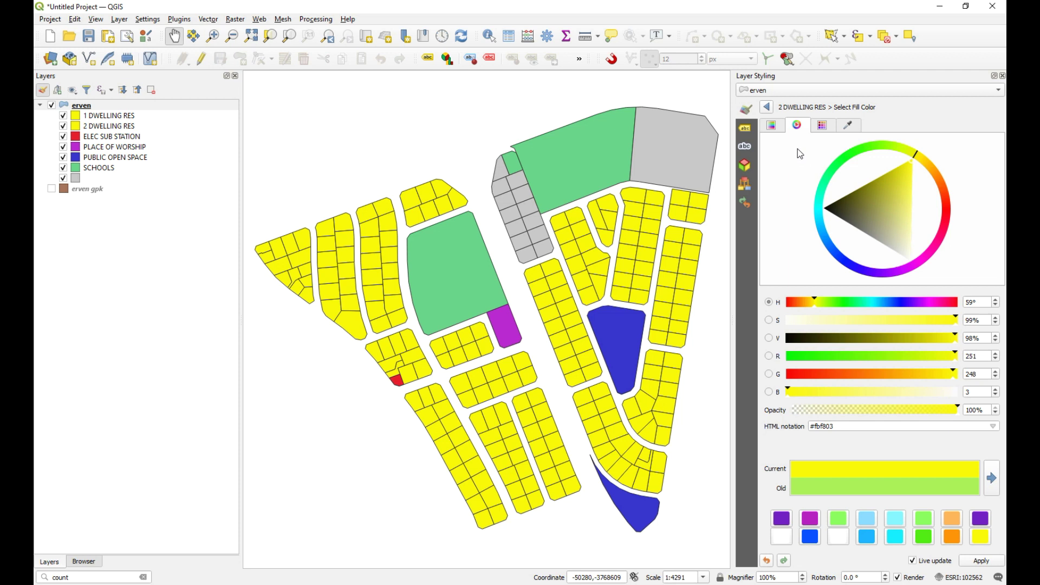
click(769, 107)
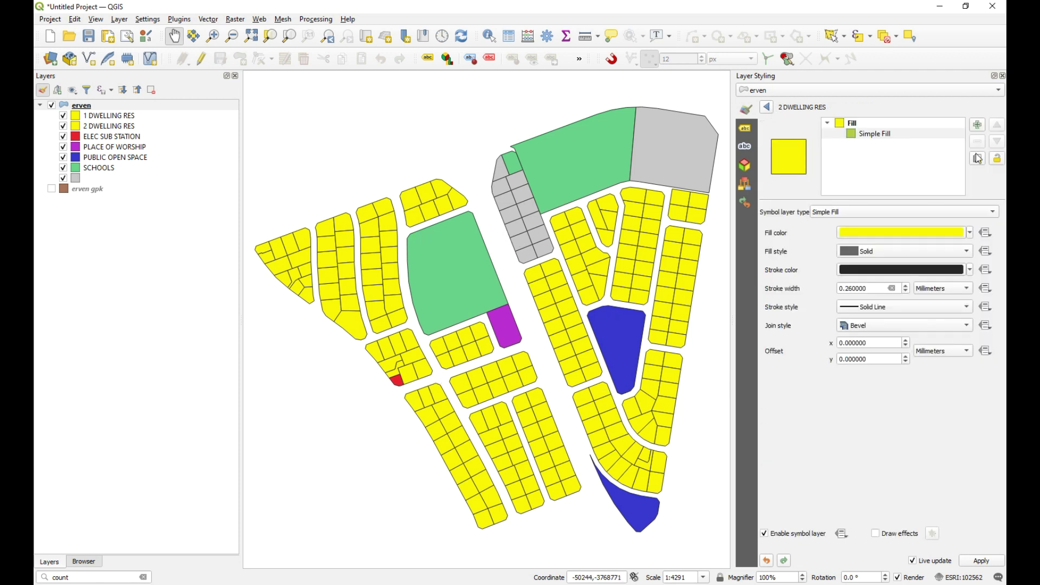
- Add a second simple fill above the yellow one in the 2 DWELLING RES symbol, coloured near-black #000006 with the BDiagonal fill style
click(978, 125)
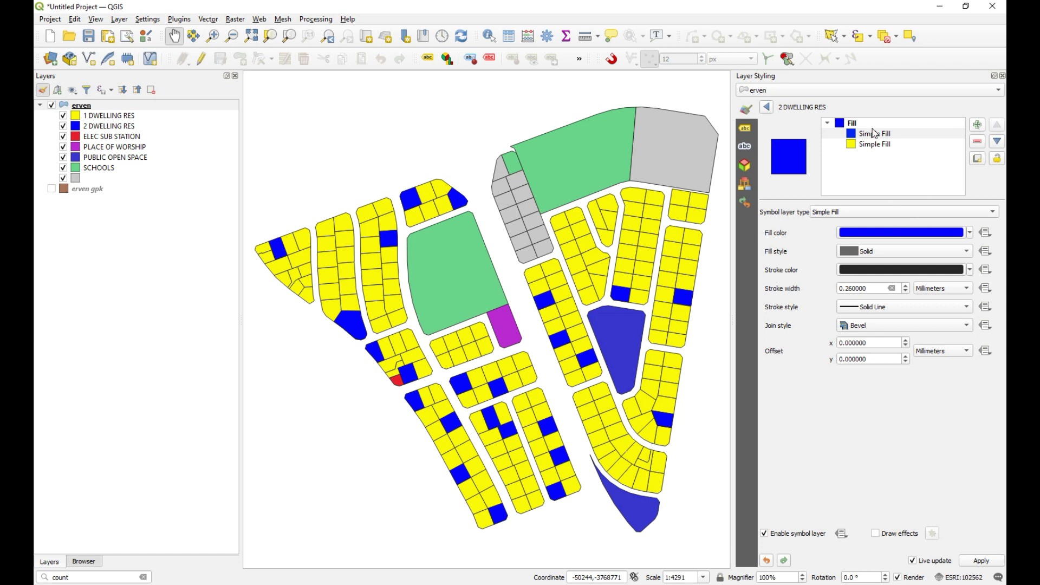
click(896, 234)
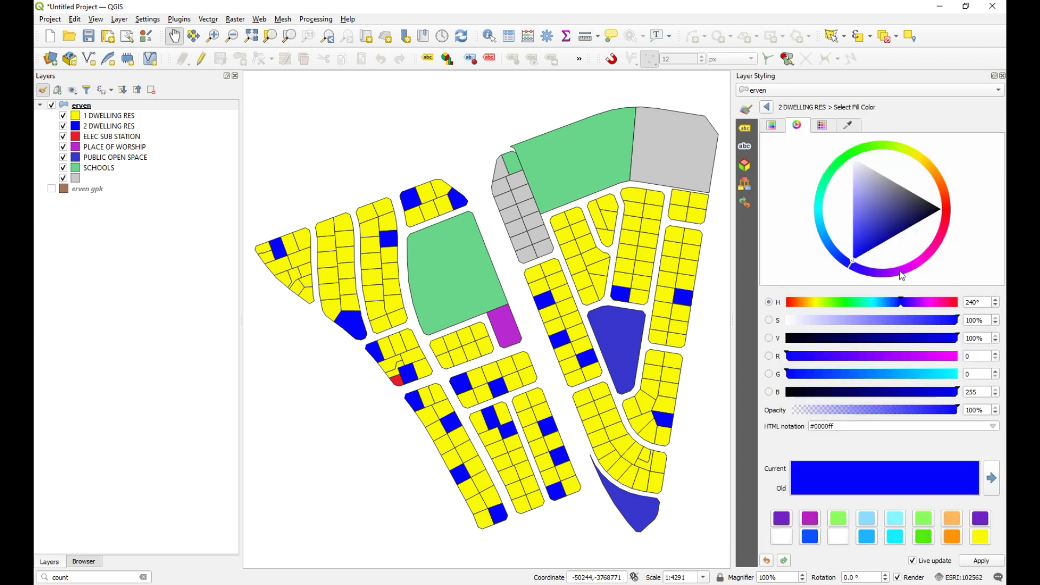
click(940, 212)
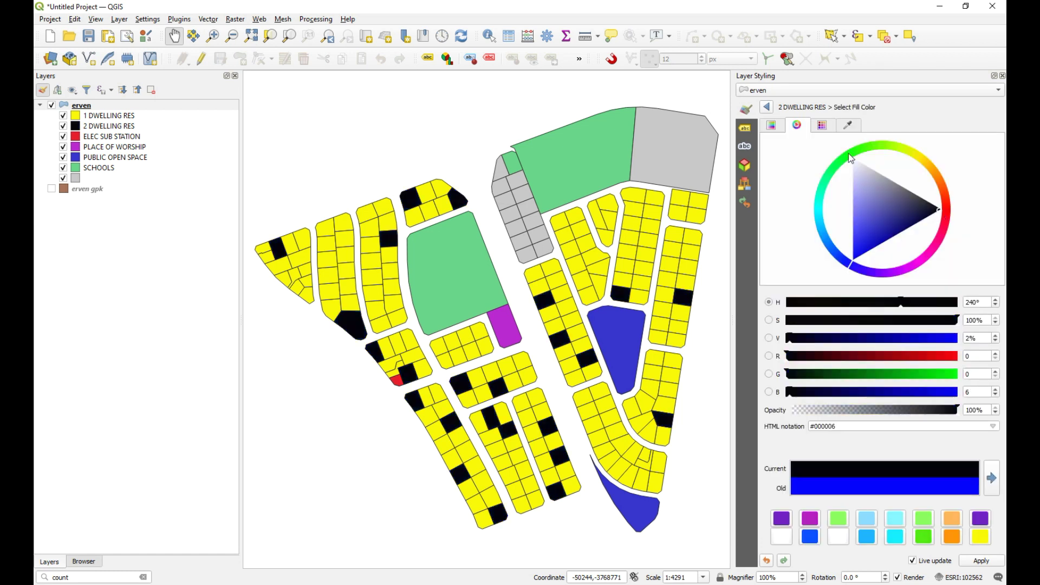
click(767, 107)
click(915, 251)
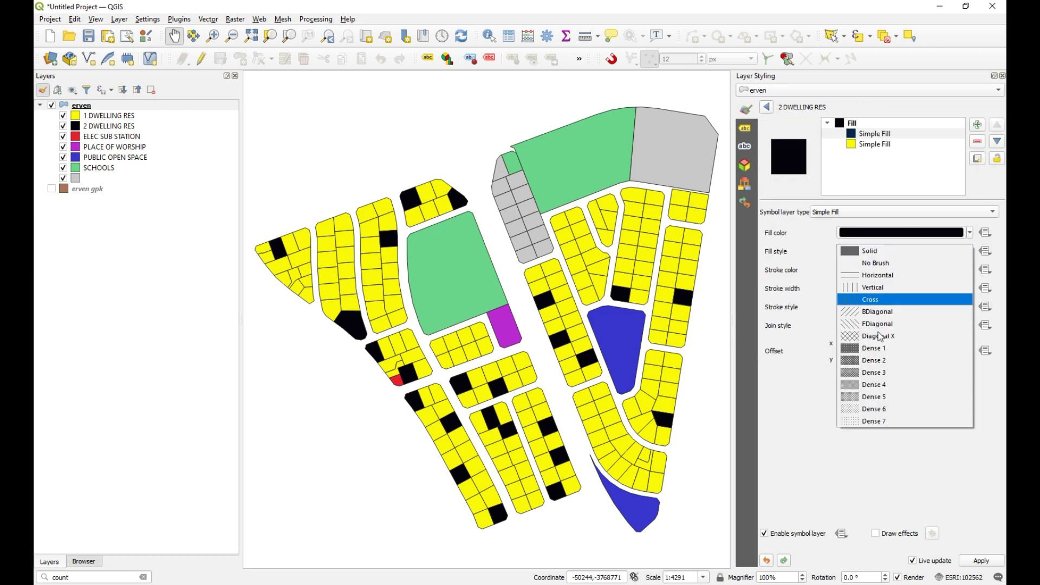
click(851, 313)
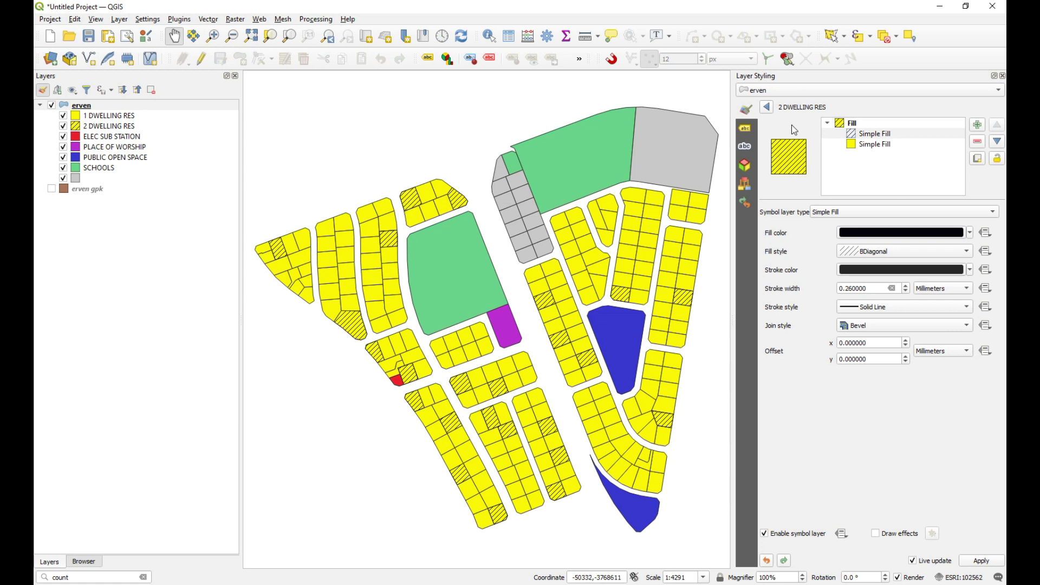
click(767, 107)
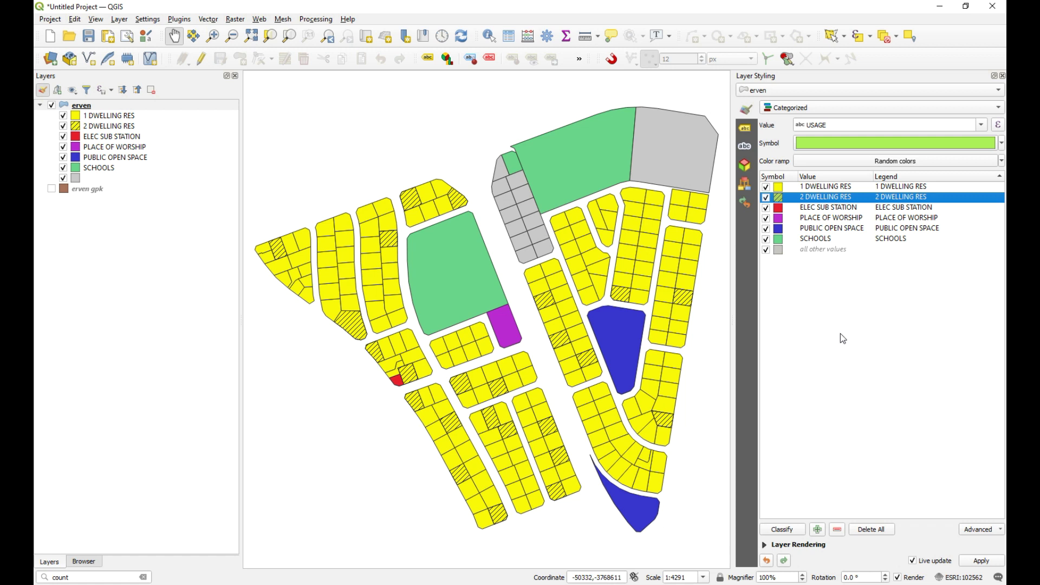
- Set the simple fill colour of the PLACE OF WORSHIP category to bright orange
double_click(780, 218)
click(869, 136)
click(890, 232)
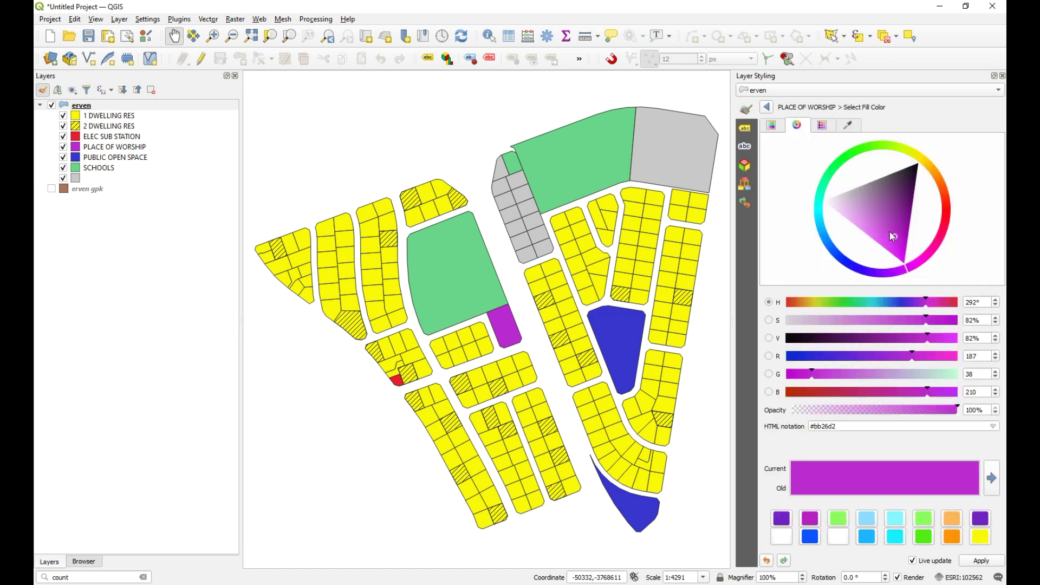
click(936, 181)
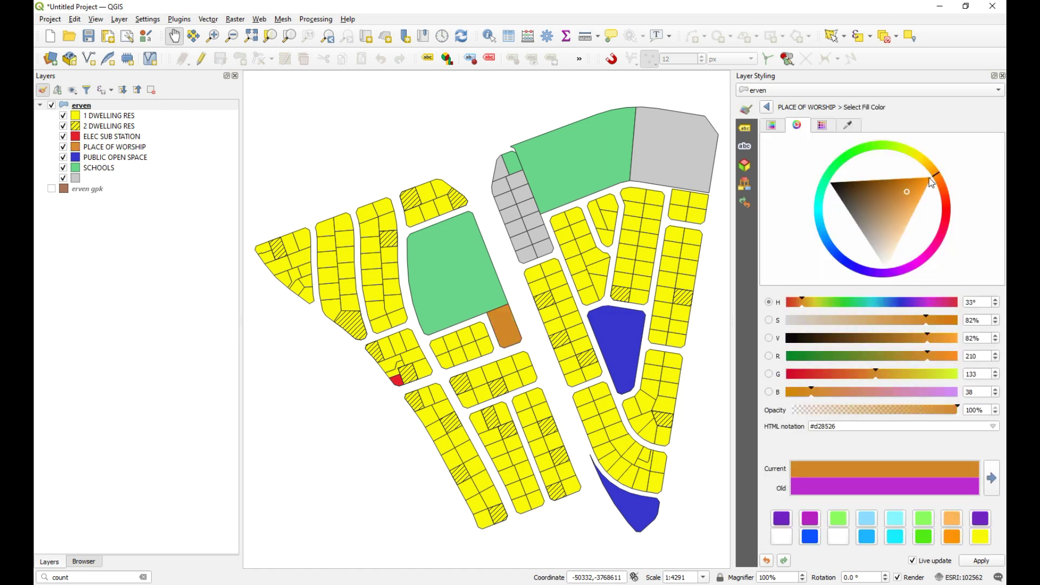
click(929, 180)
click(768, 108)
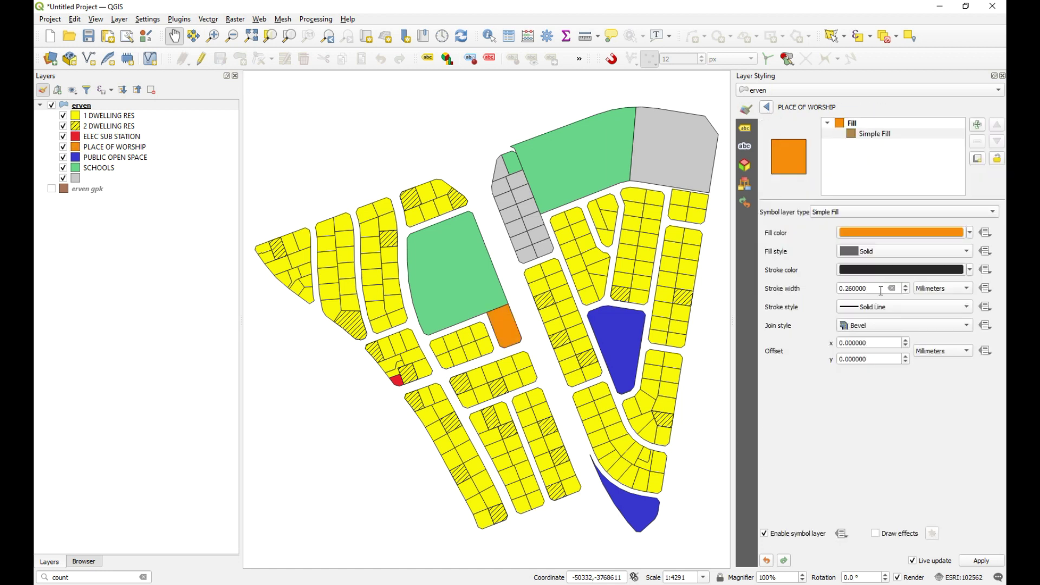
click(767, 107)
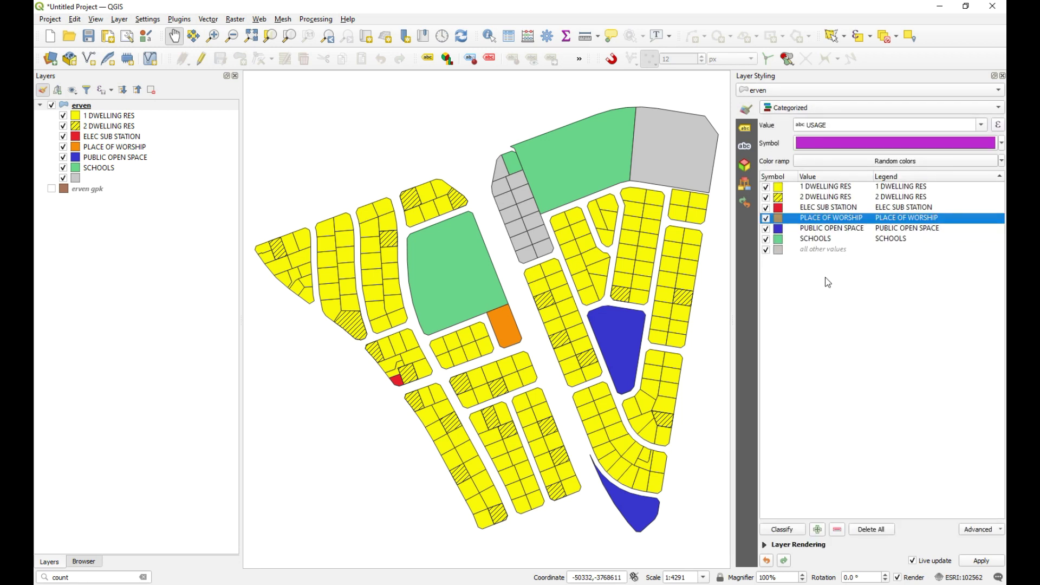
- Change the simple fill colour of the PUBLIC OPEN SPACE category to bright light green
double_click(778, 229)
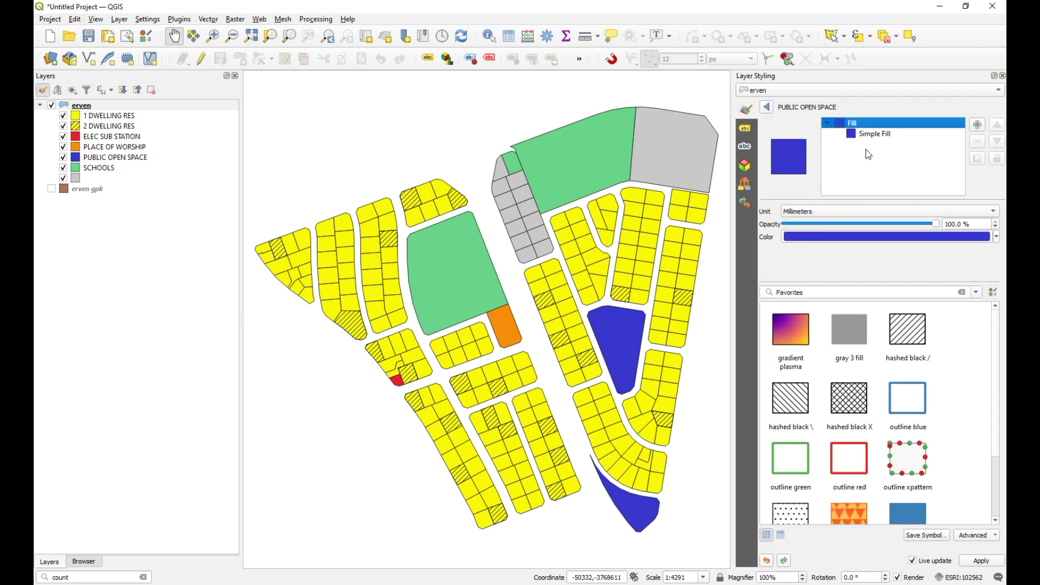
click(868, 135)
click(891, 233)
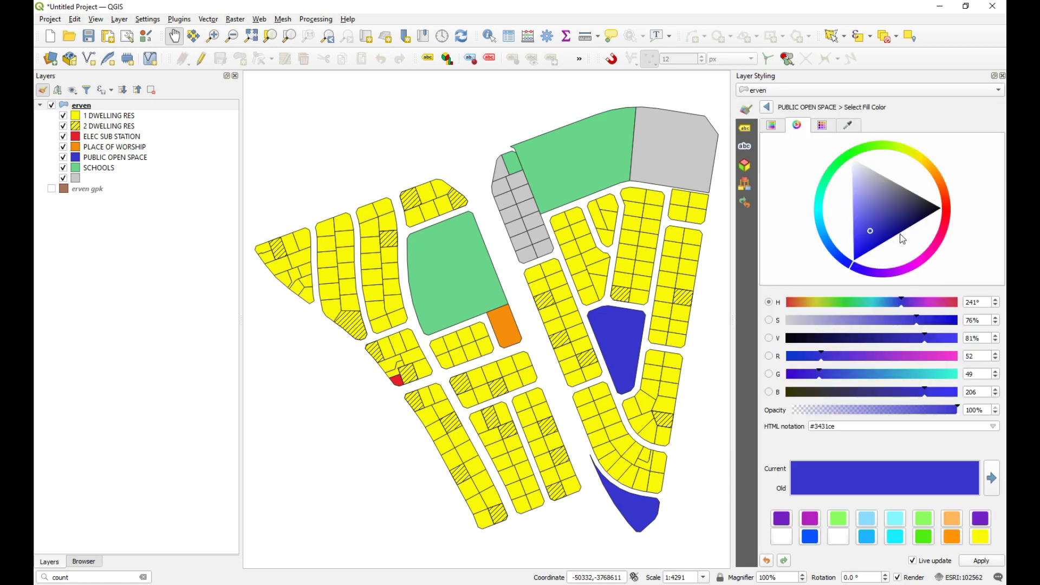
drag(874, 149, 899, 178)
click(766, 106)
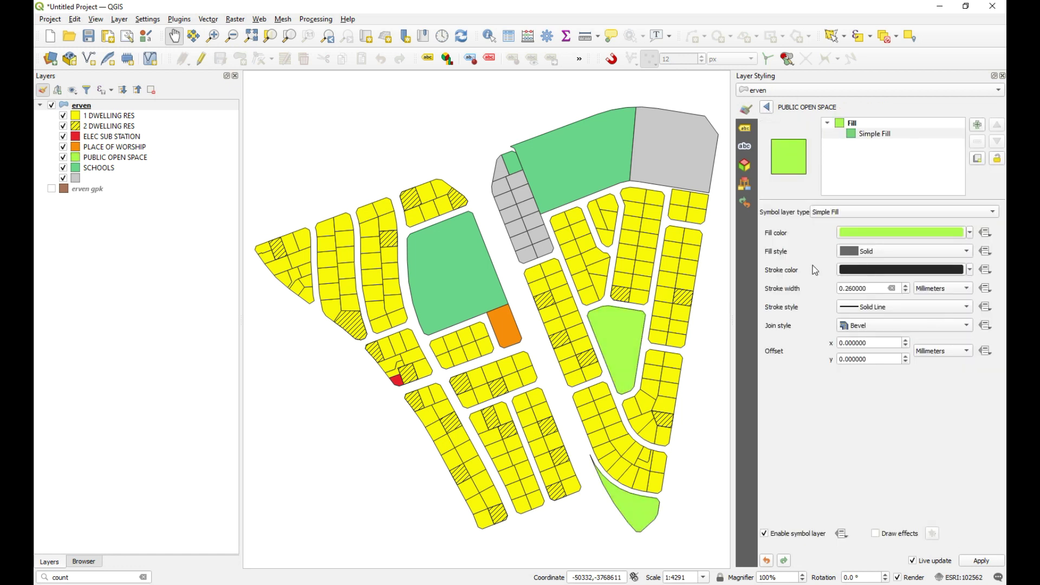
click(766, 107)
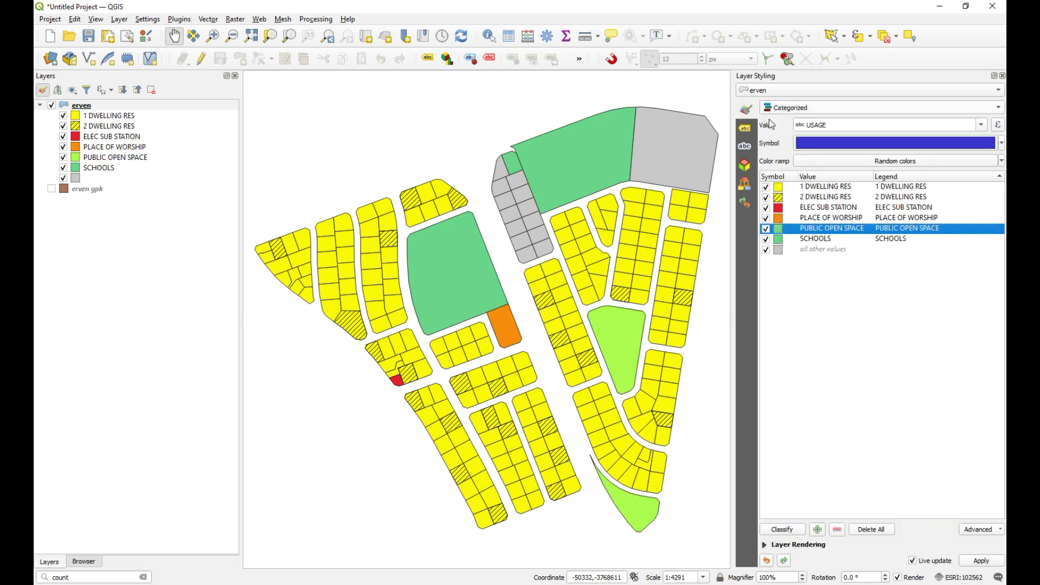
- Change the symbol colour of the SCHOOLS category to purple, #b166d4, and close the Layer Styling panel
double_click(782, 242)
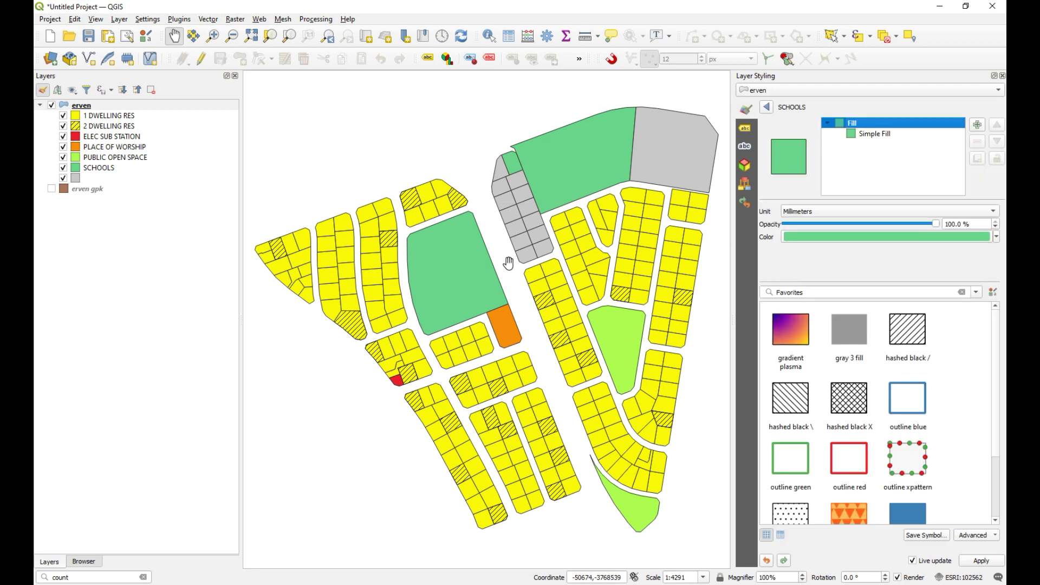
click(872, 237)
drag(932, 264, 897, 278)
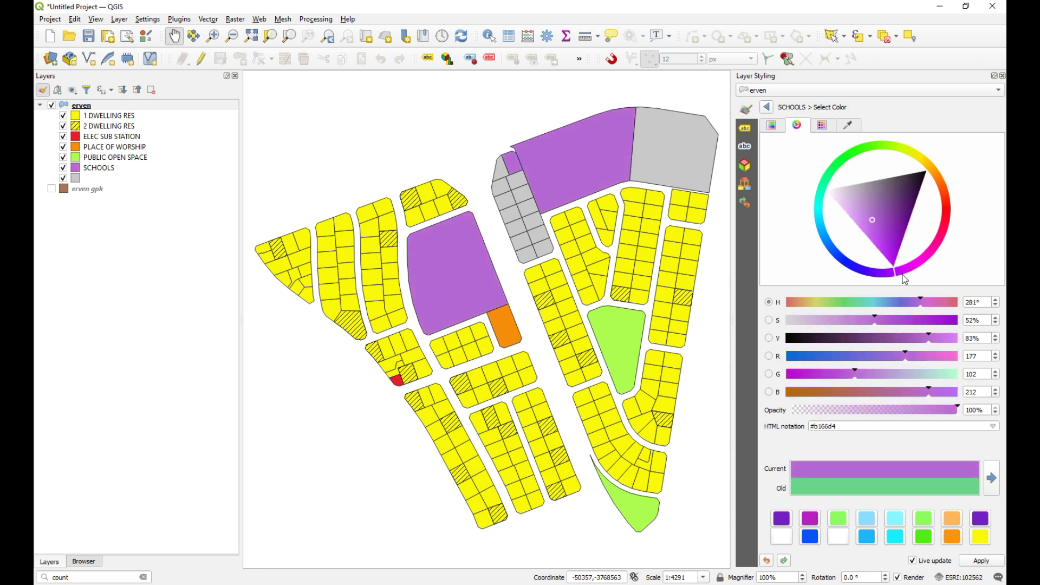
click(767, 107)
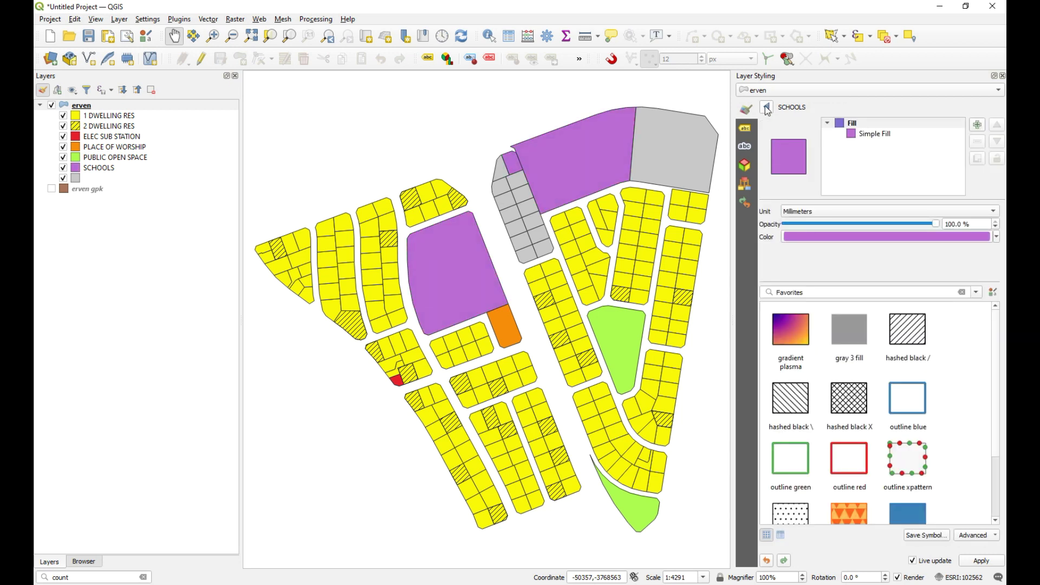
click(767, 108)
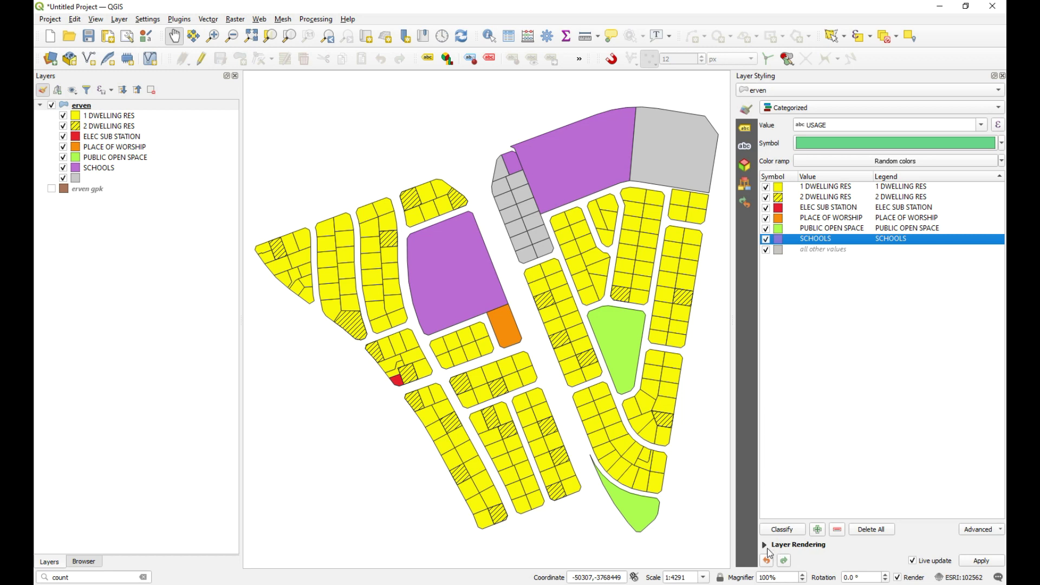
click(1002, 77)
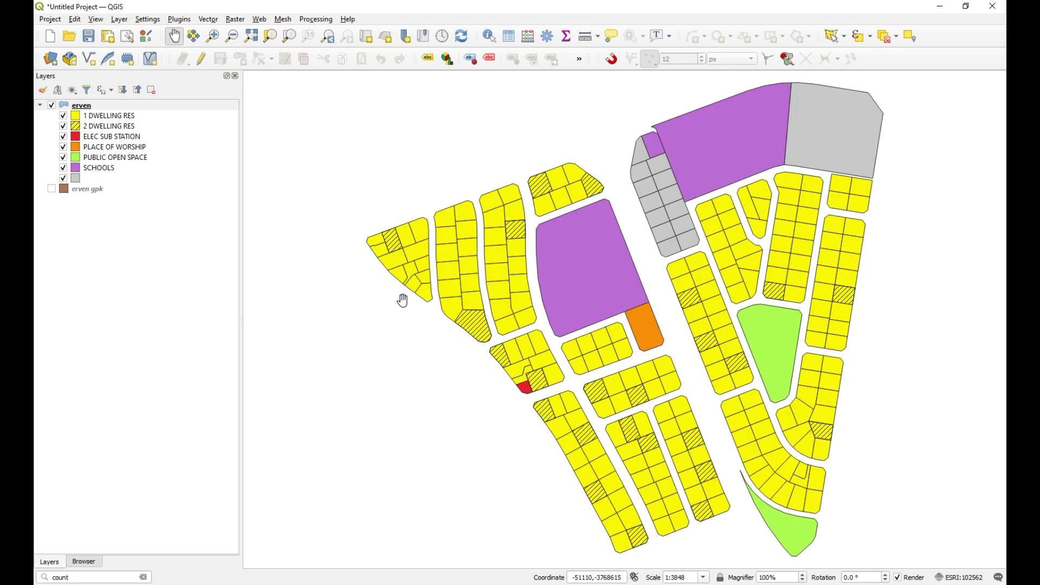
- Open the erven layer's properties and examine its information, source, symbology, labels, fields and attributes form settings
right_click(85, 105)
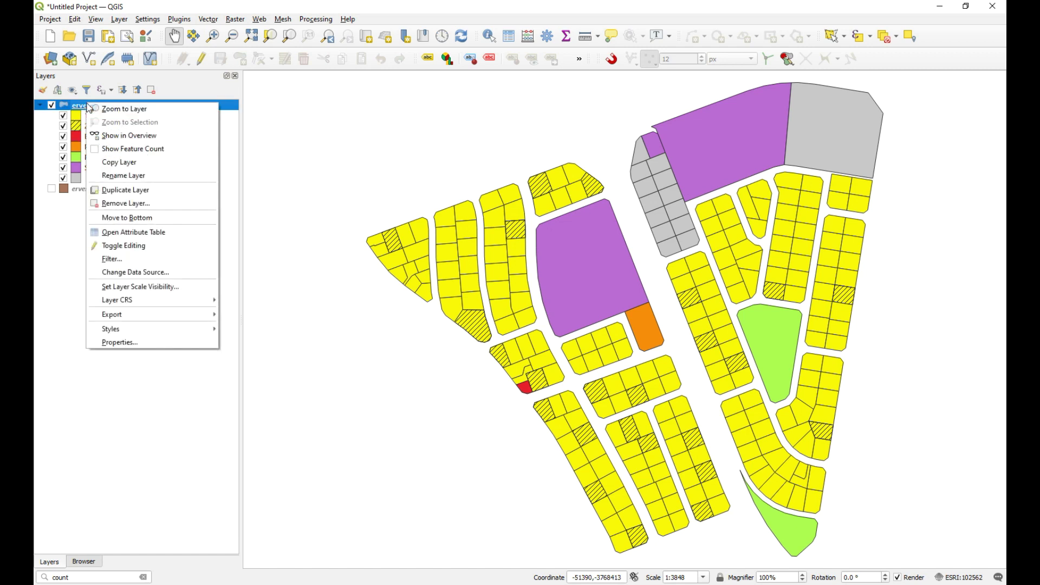
click(150, 345)
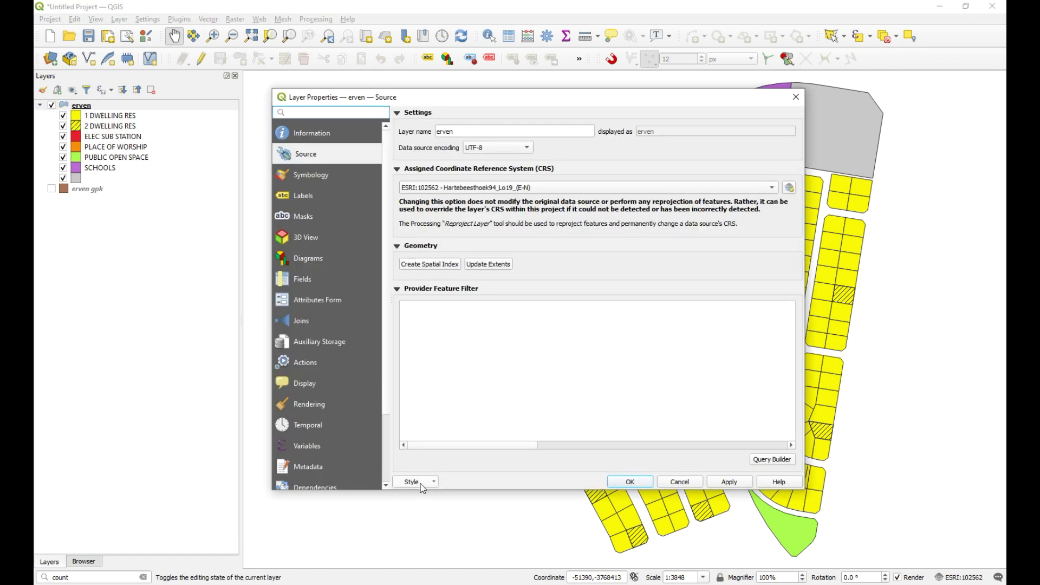
click(312, 176)
click(313, 154)
click(314, 134)
click(325, 177)
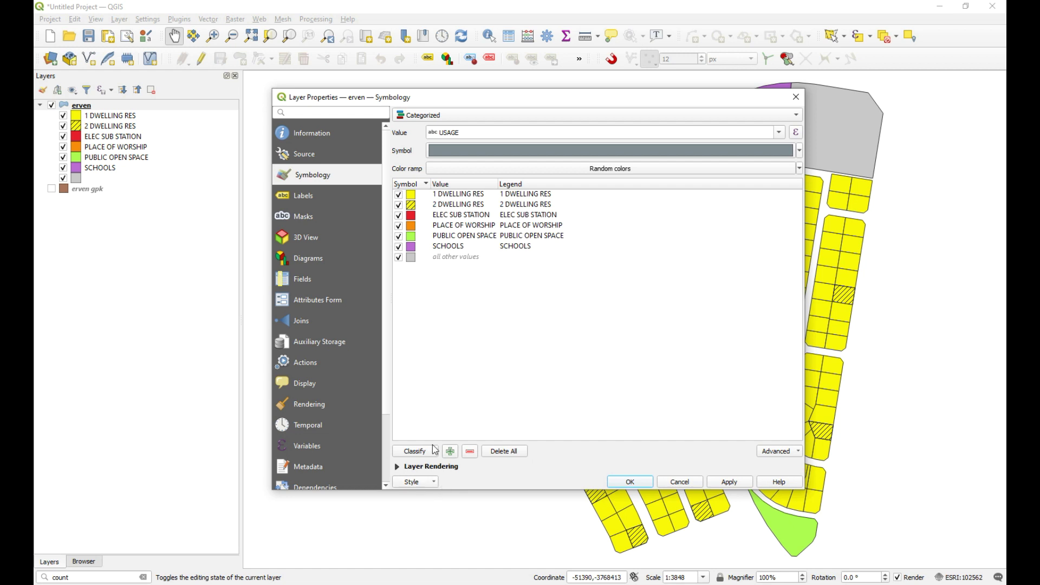
click(321, 195)
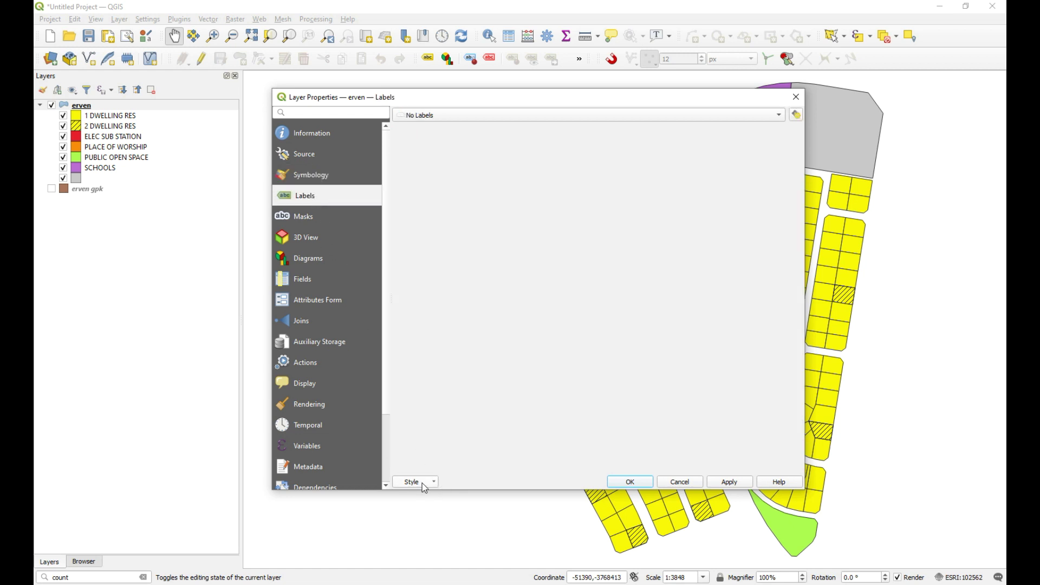
click(329, 179)
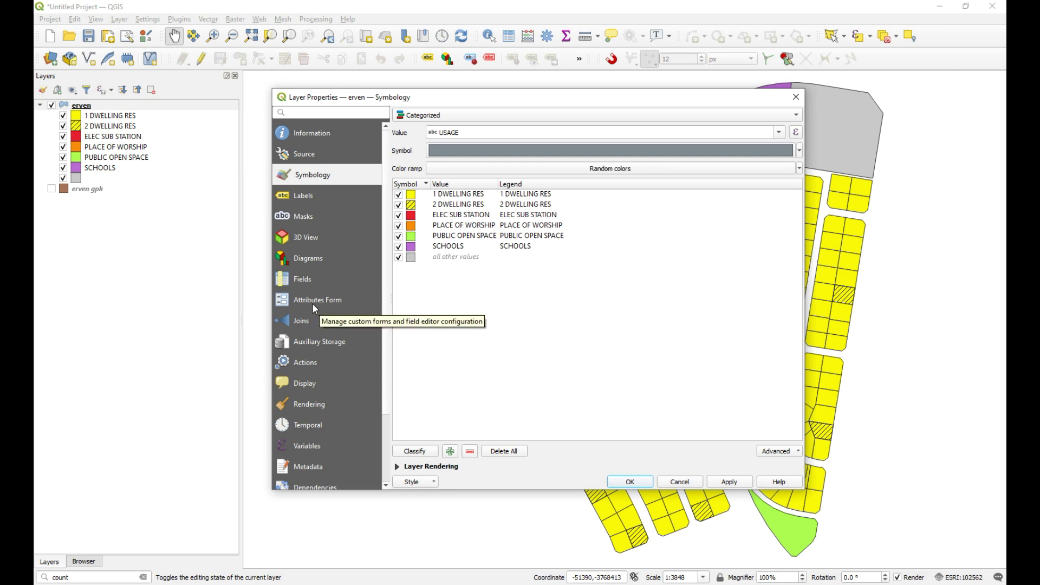
click(304, 280)
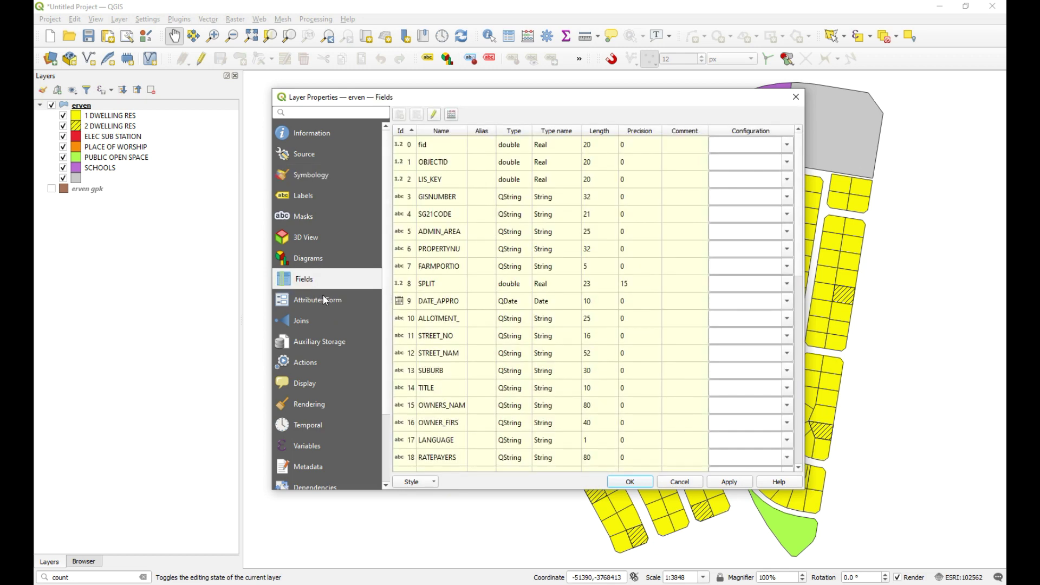
click(324, 300)
click(299, 139)
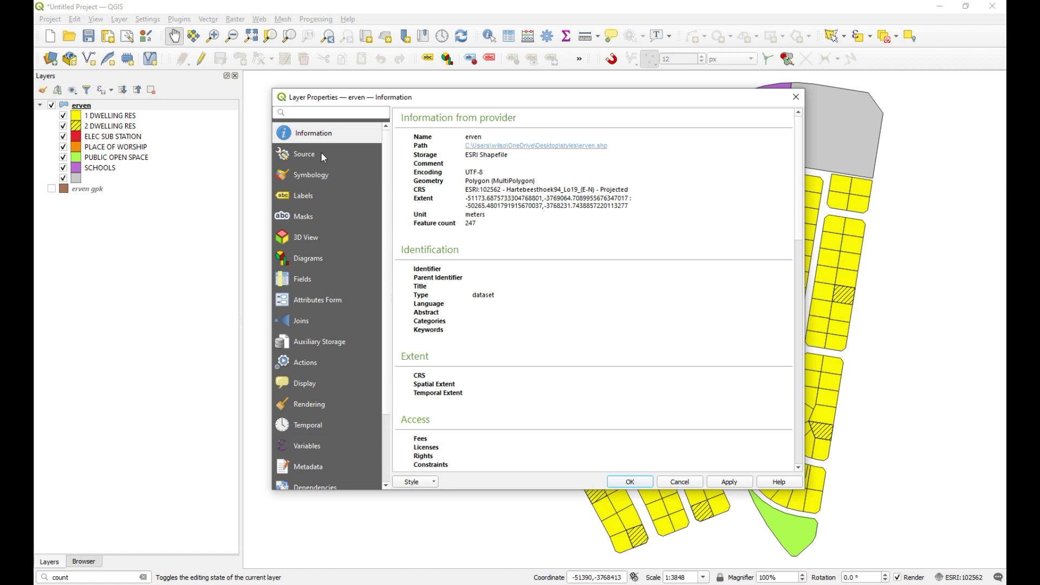
click(326, 181)
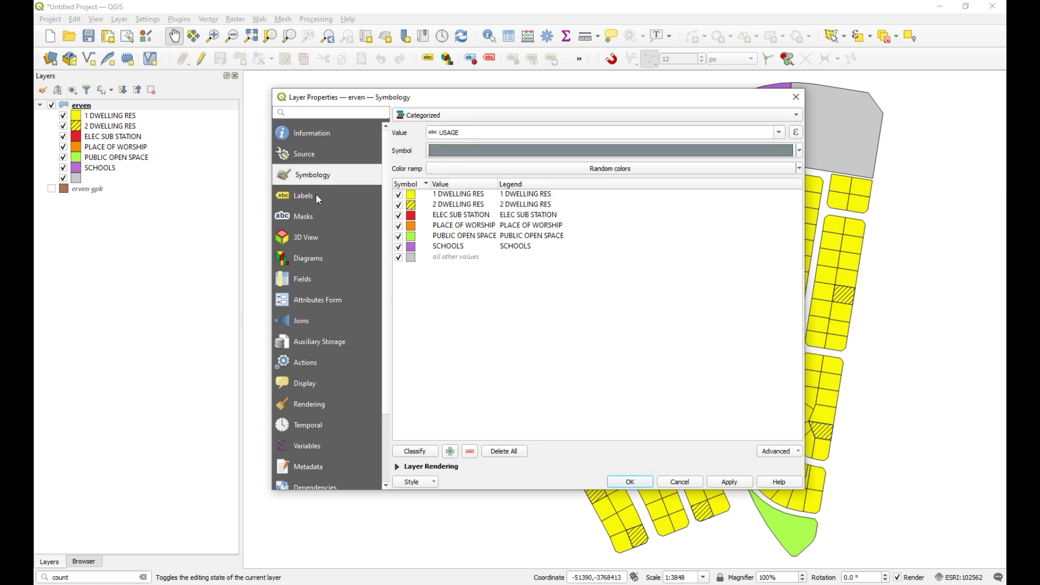
- Switch the erven layer's labelling to Single Labels in its layer properties
click(315, 197)
click(515, 116)
click(550, 128)
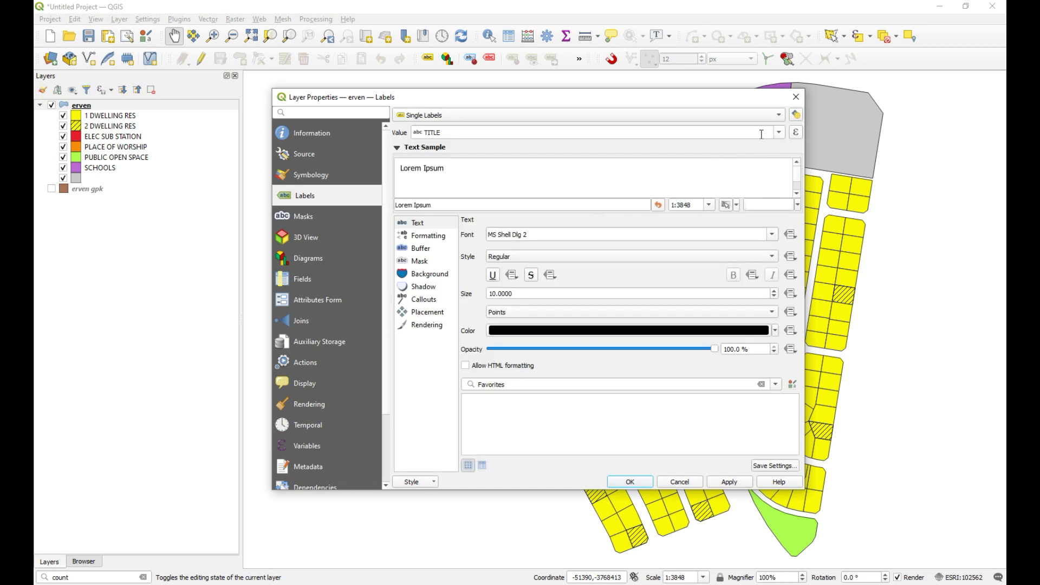
- Label the erven parcels with the PROPERTYNU field, enable the text buffer around the labels, and apply the settings
click(781, 132)
scroll(781, 132, up, 5)
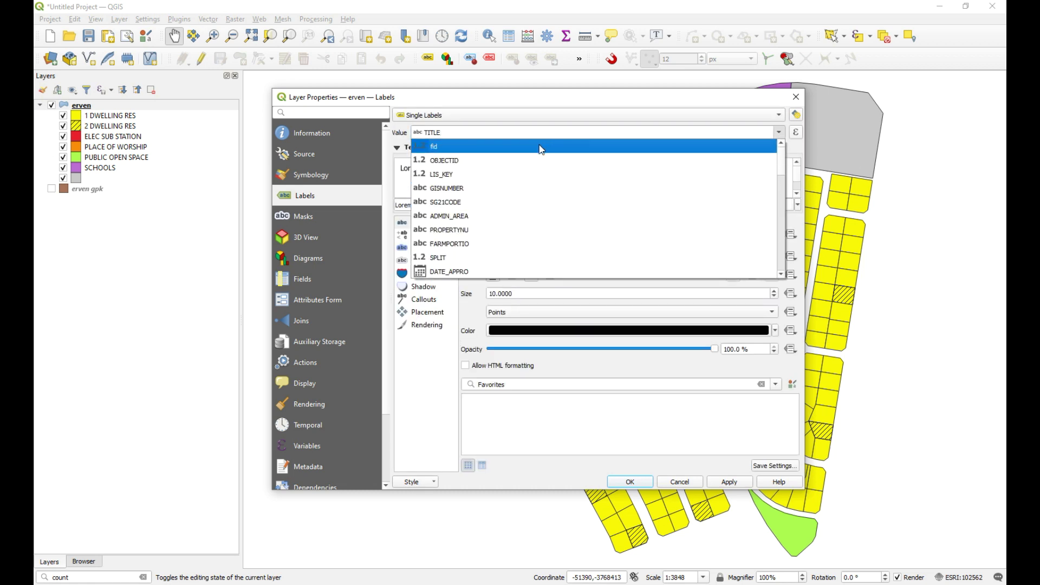
click(483, 230)
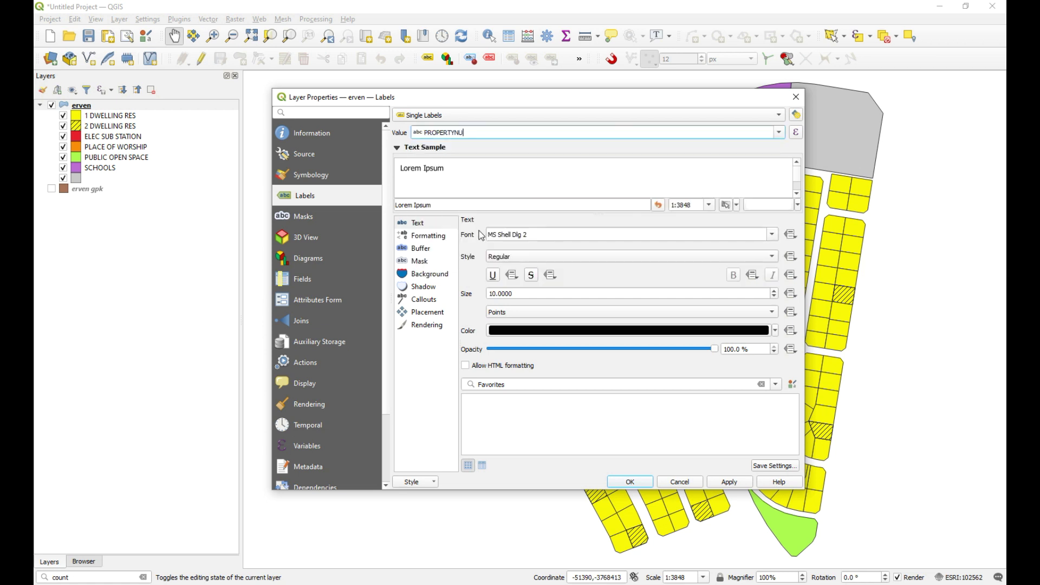
click(416, 249)
click(466, 234)
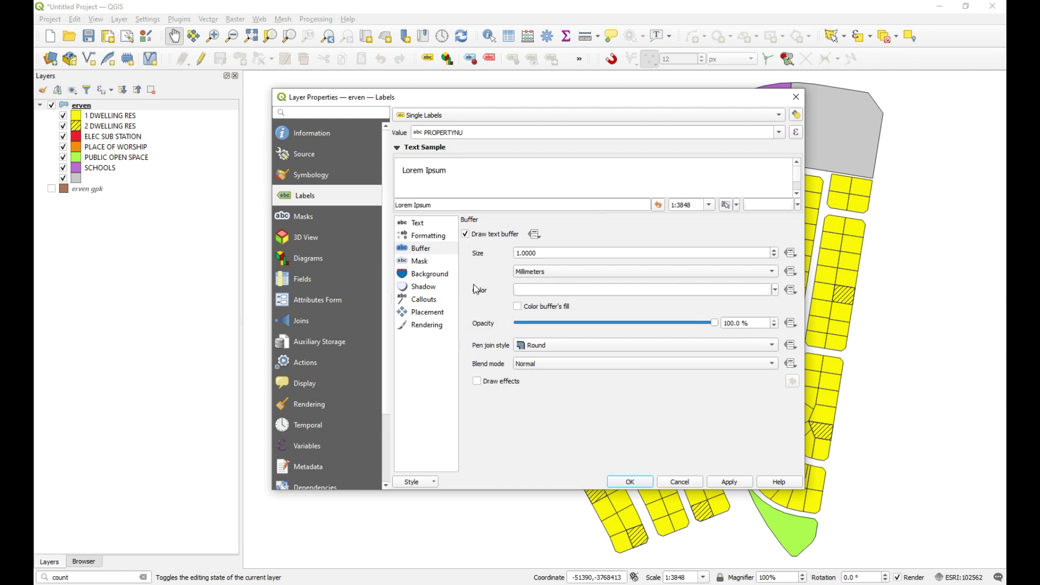
click(730, 482)
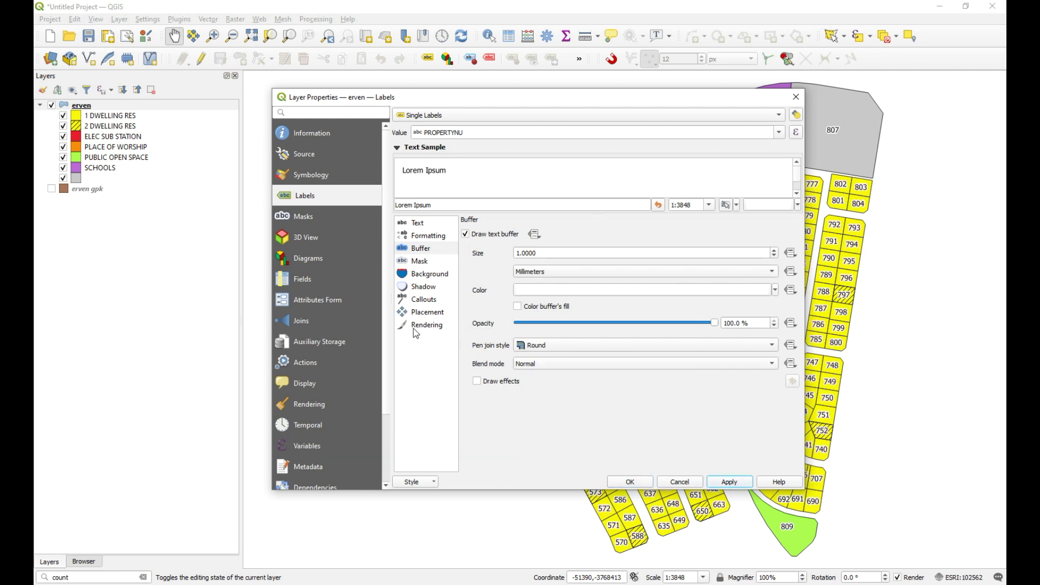
- Set the label placement mode to Free (Angled), apply it, and open the erven layer's symbology settings
click(428, 313)
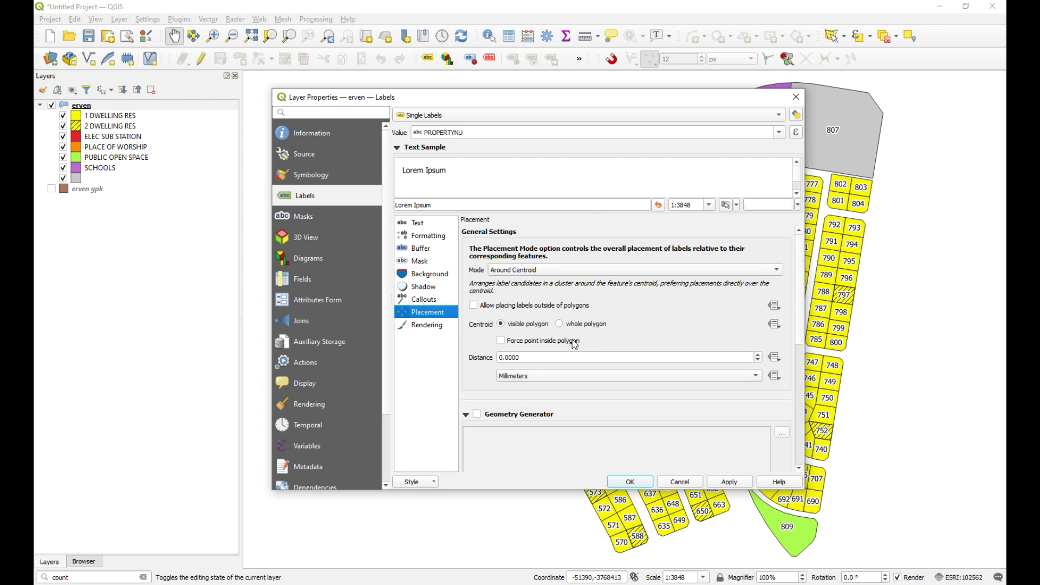
click(578, 273)
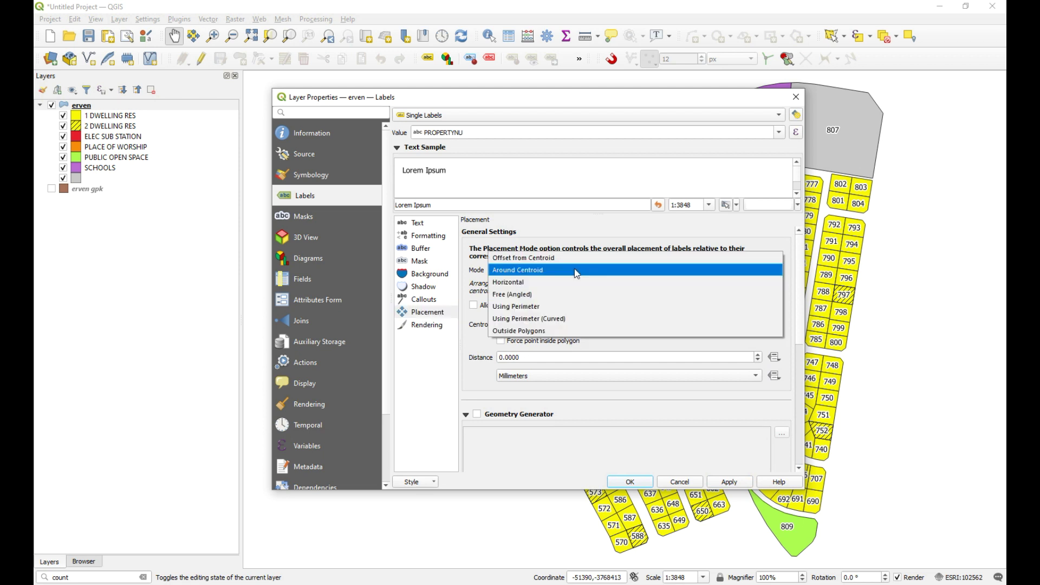
click(531, 295)
click(737, 483)
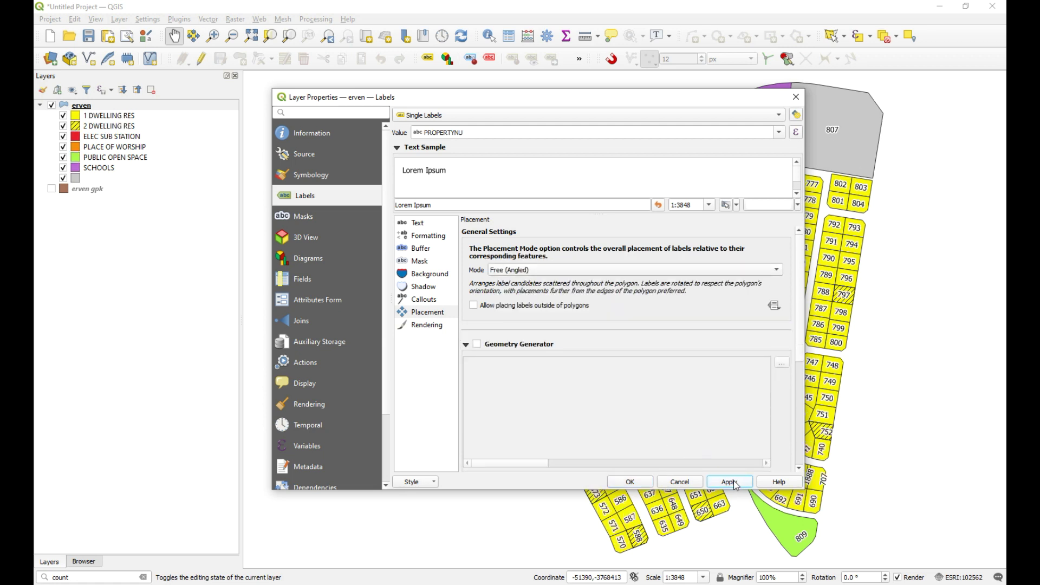
drag(634, 95, 591, 69)
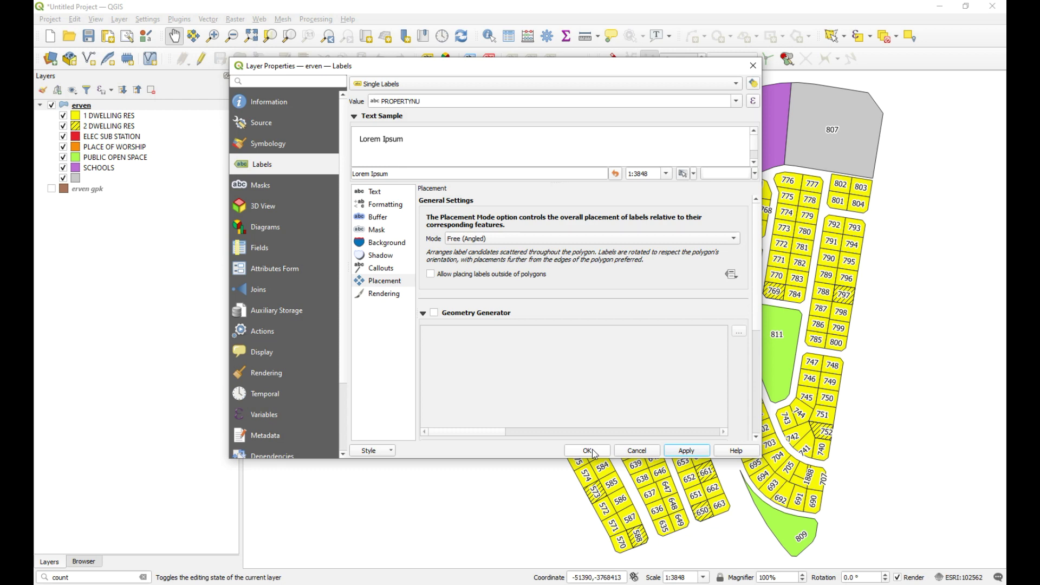
click(701, 451)
click(269, 144)
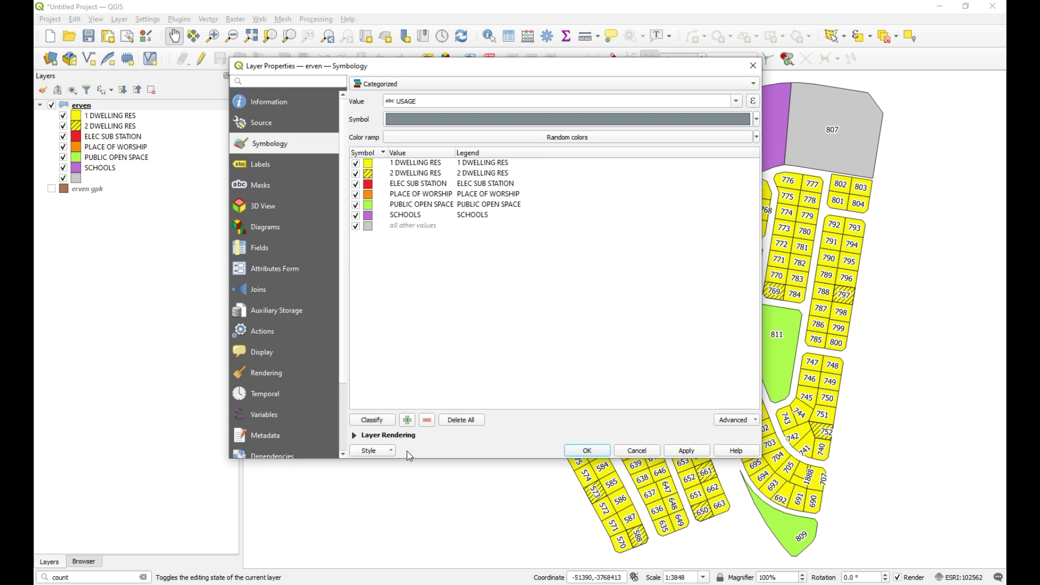
click(383, 450)
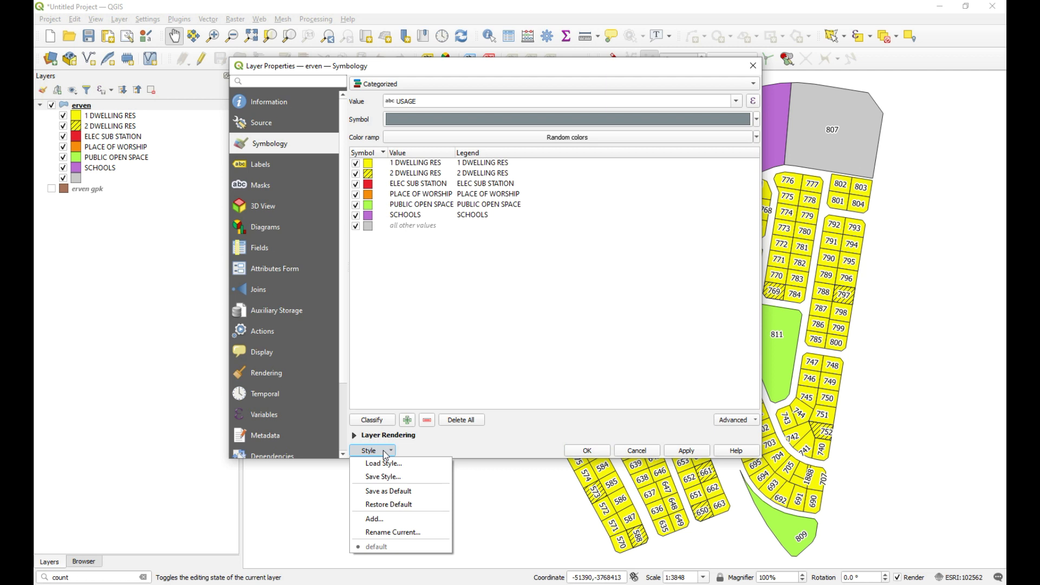
click(402, 479)
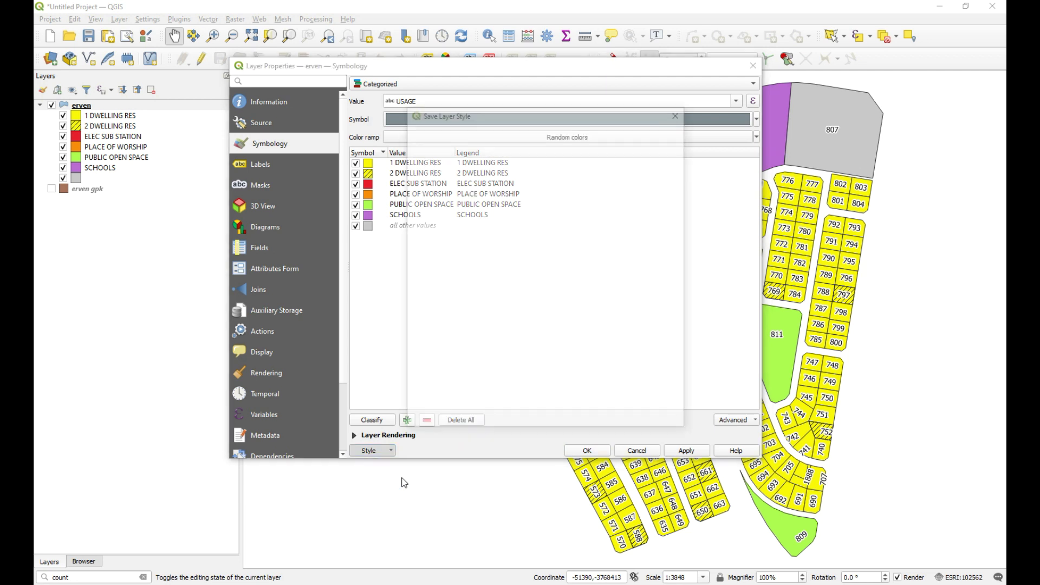
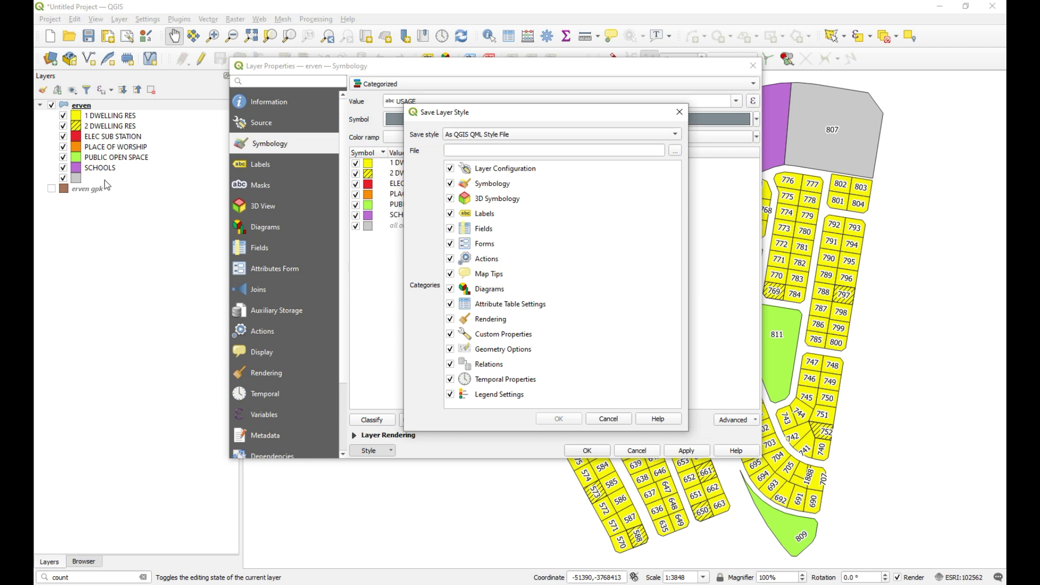
click(678, 115)
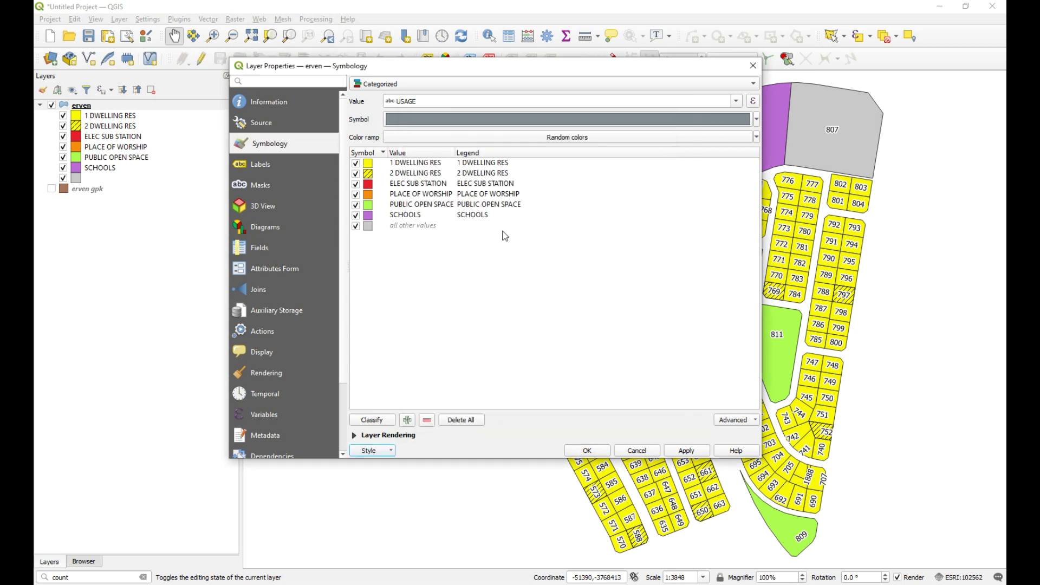
- Set the legend text of the "all other values" category to OTHER and apply it to the layer
click(464, 222)
text(OTHER)
click(510, 242)
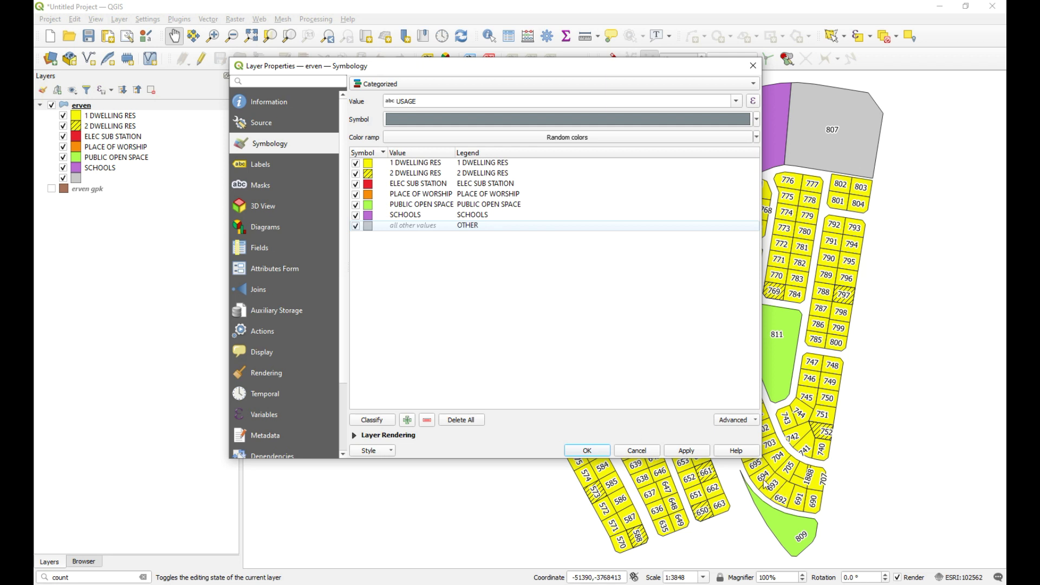
click(687, 451)
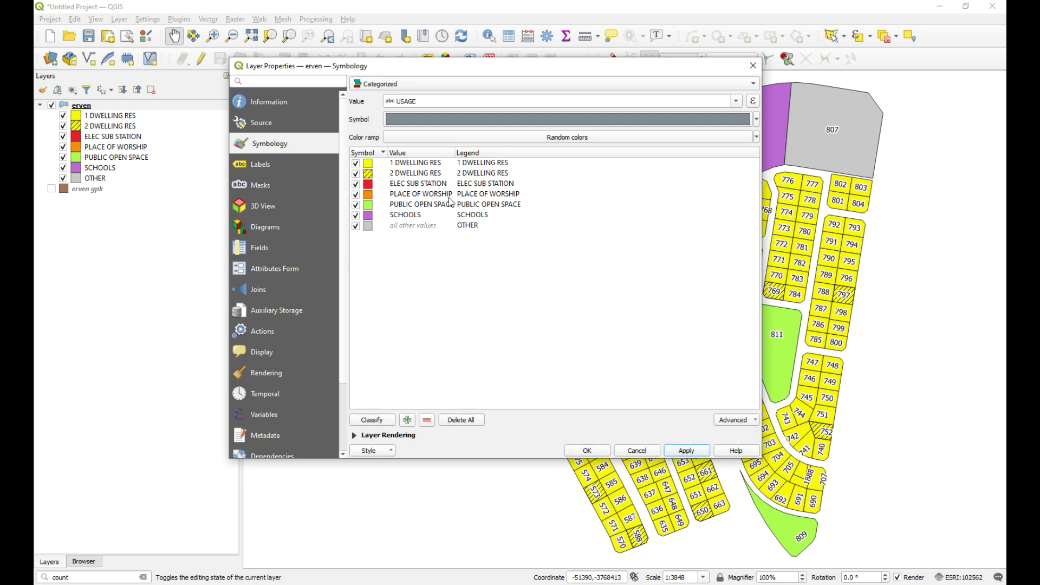
- Save the erven layer's style with all categories as the QML file erven in the Desktop styles folder, and close the layer properties
click(382, 453)
click(420, 483)
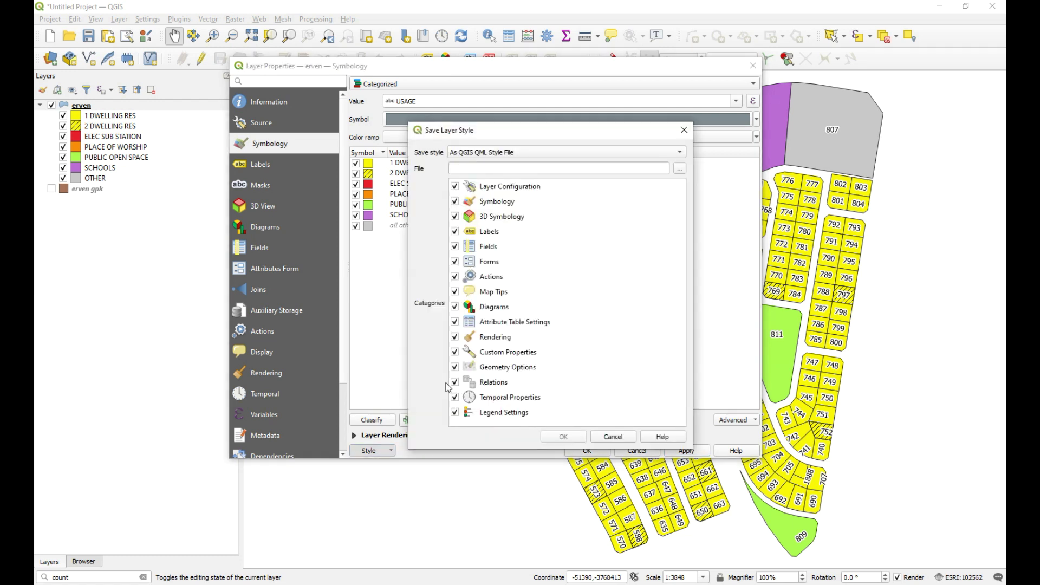
click(680, 169)
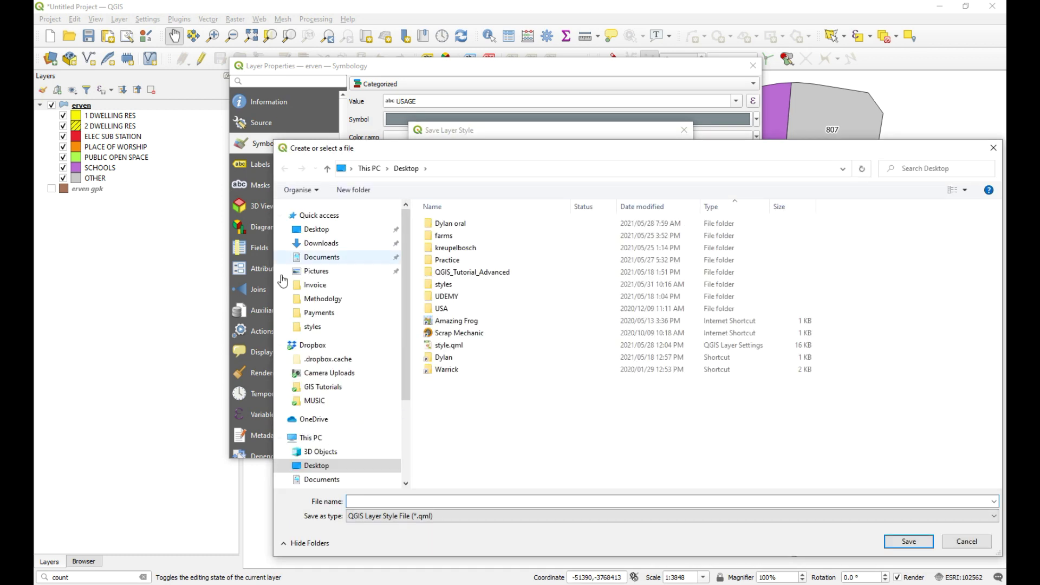
click(331, 230)
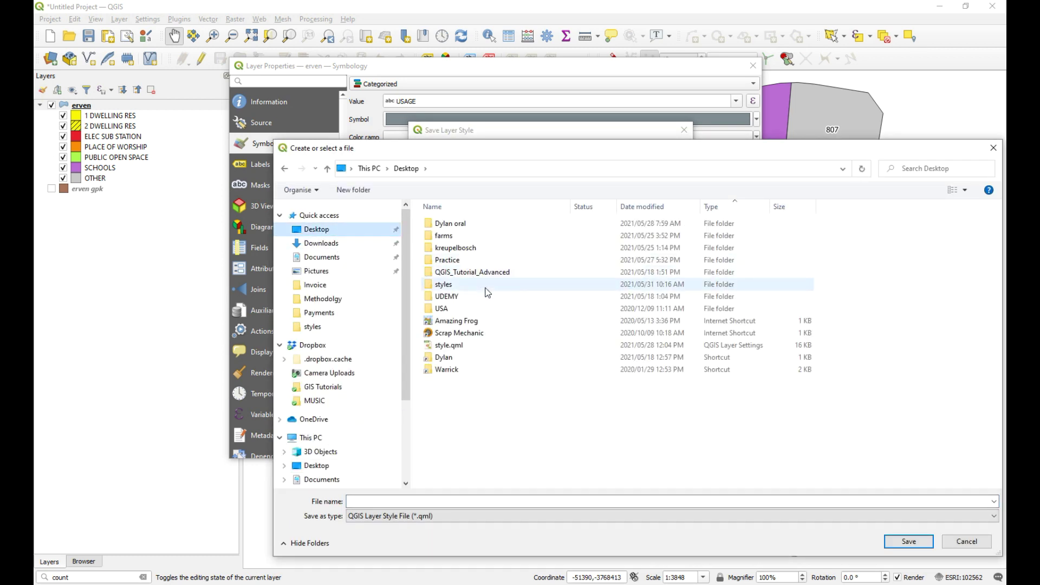
double_click(458, 286)
click(393, 500)
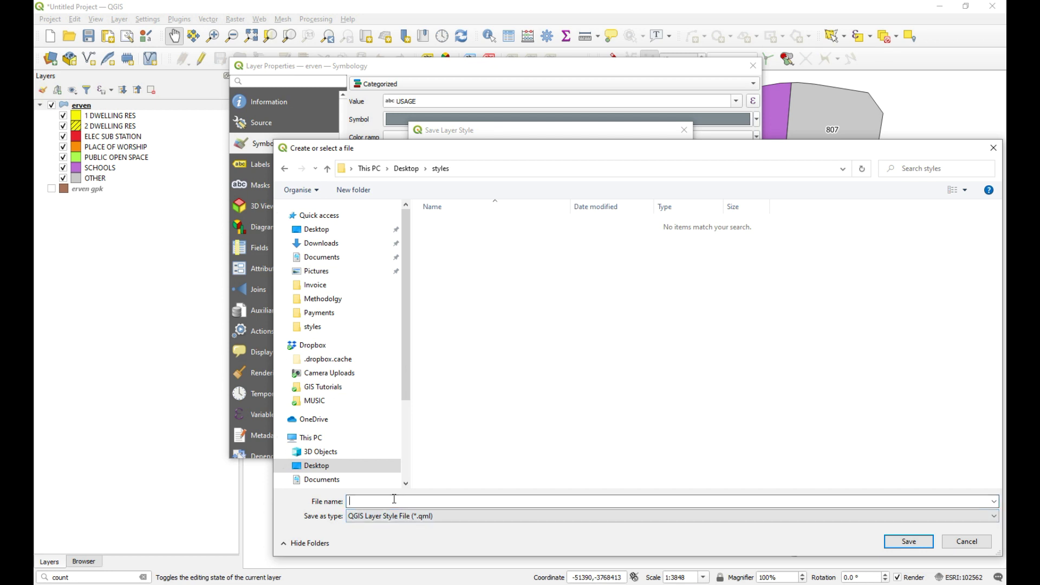
text(erven)
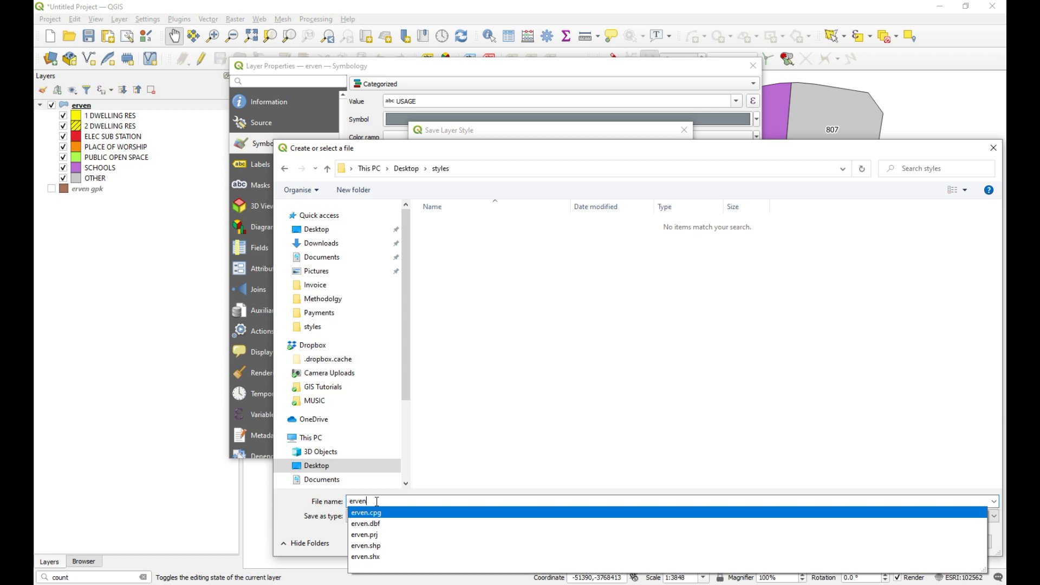
click(465, 461)
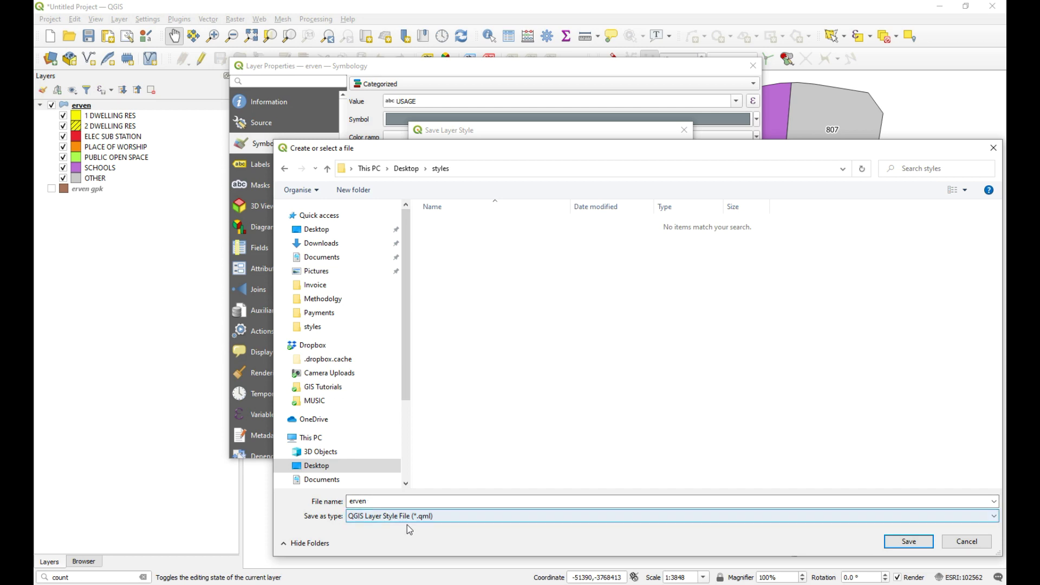
click(923, 543)
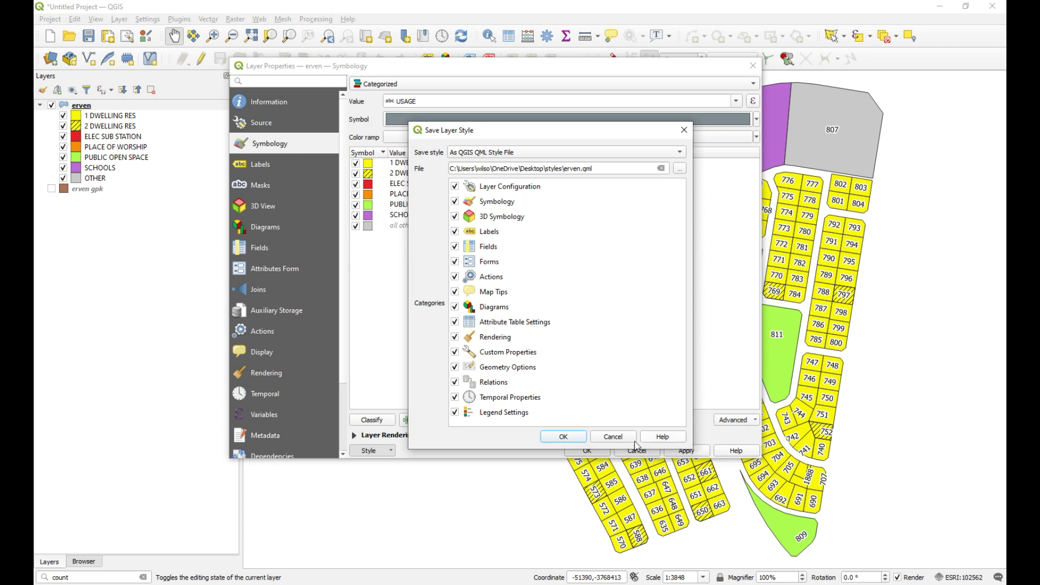
click(571, 437)
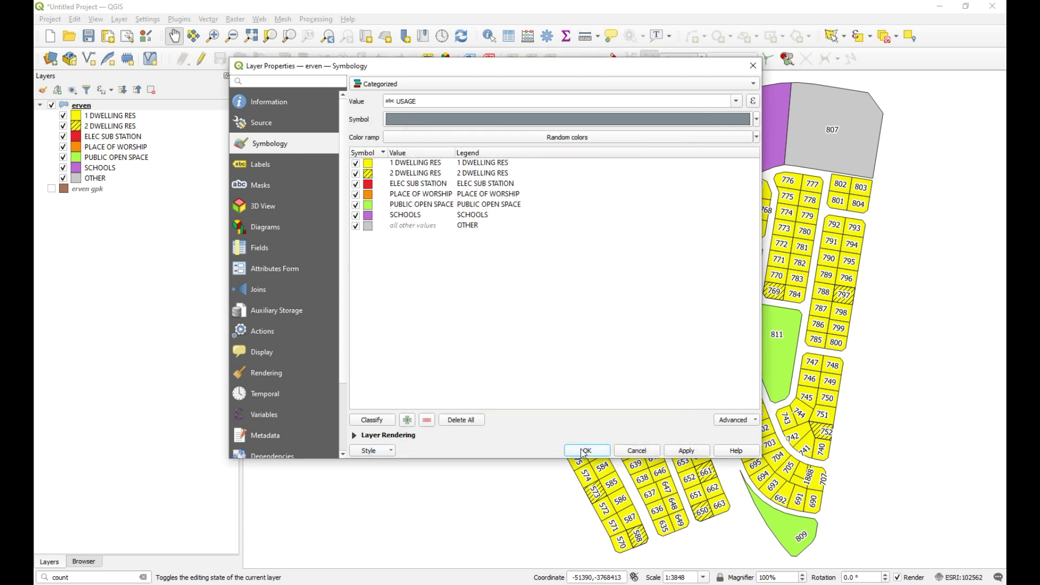
click(582, 449)
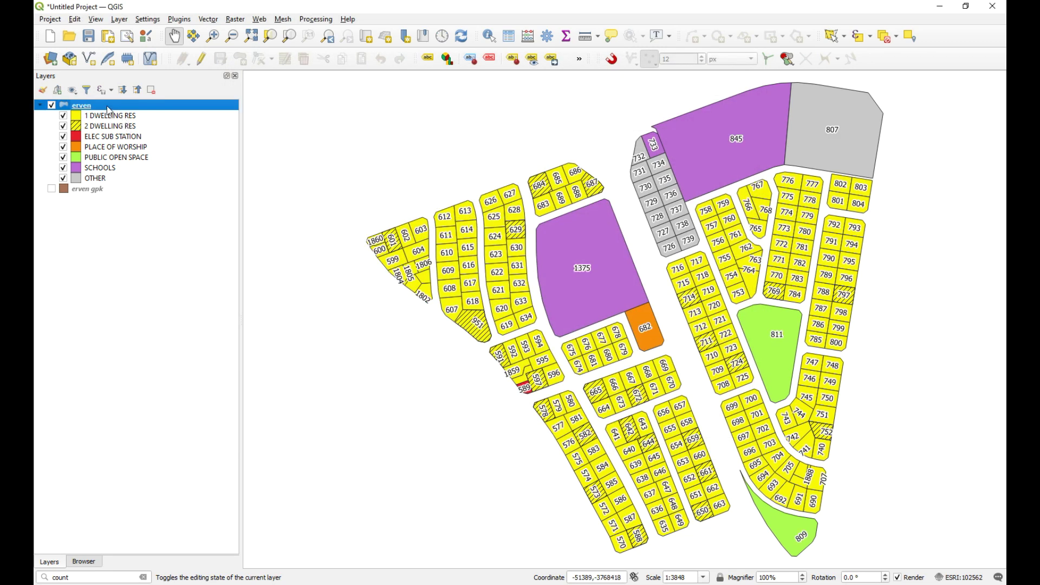
- Remove the erven shapefile layer from the project
right_click(107, 107)
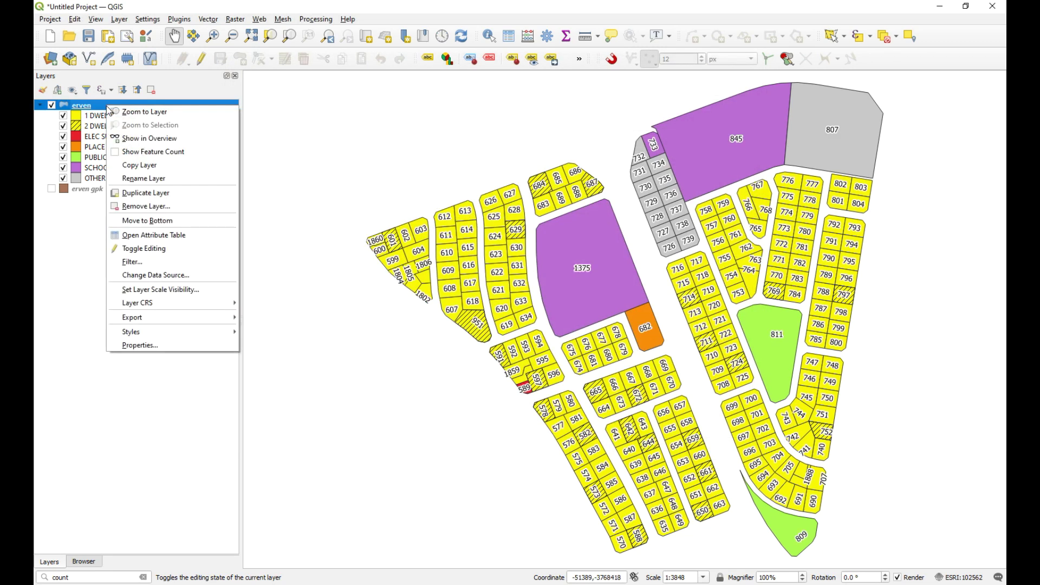
click(171, 211)
click(509, 310)
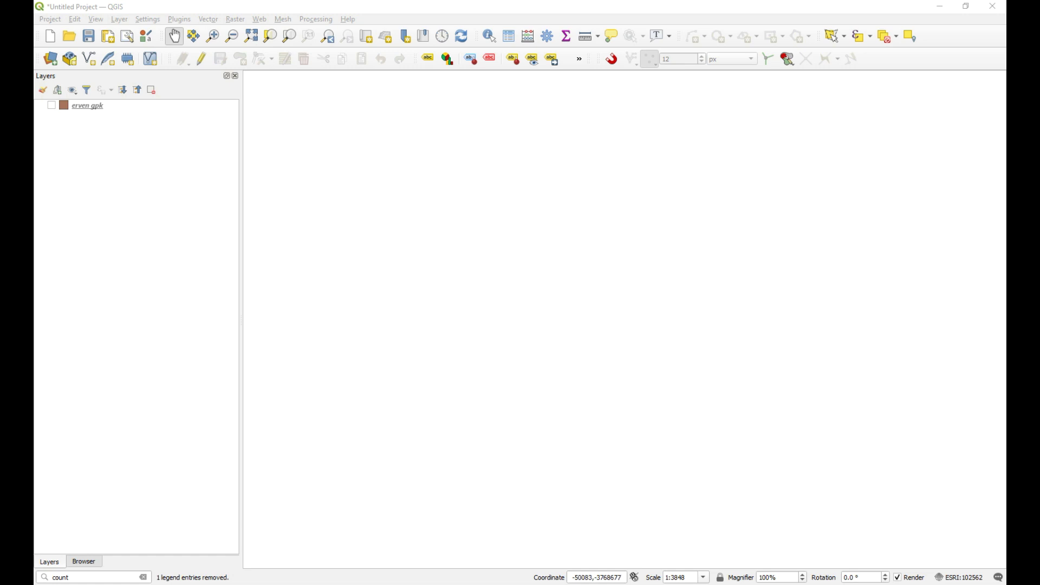
- Switch to File Explorer, check the Desktop styles folder for the saved style file beside the erven shapefile, and close the window
key(super+e)
click(295, 191)
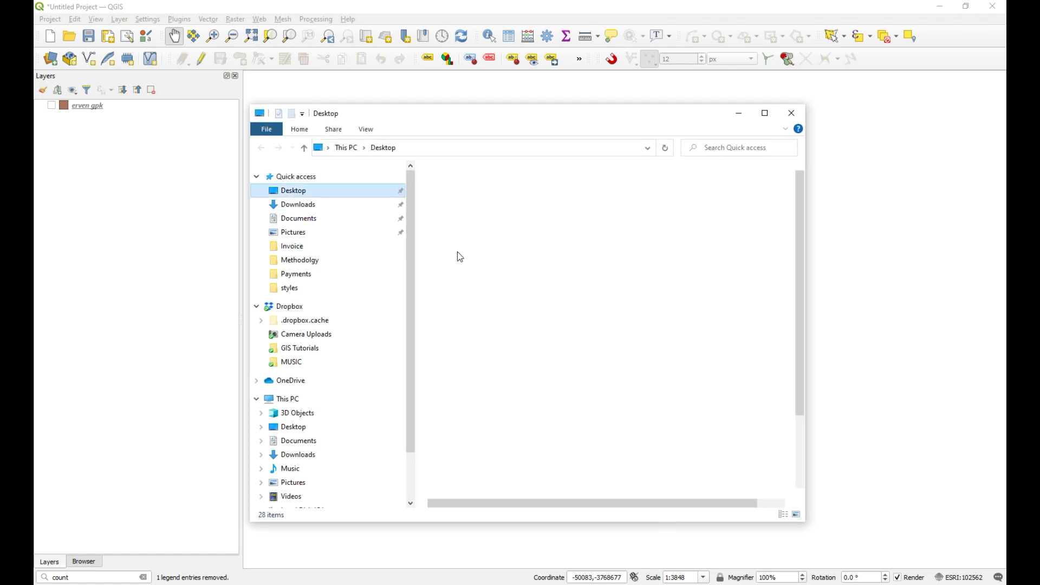
double_click(462, 249)
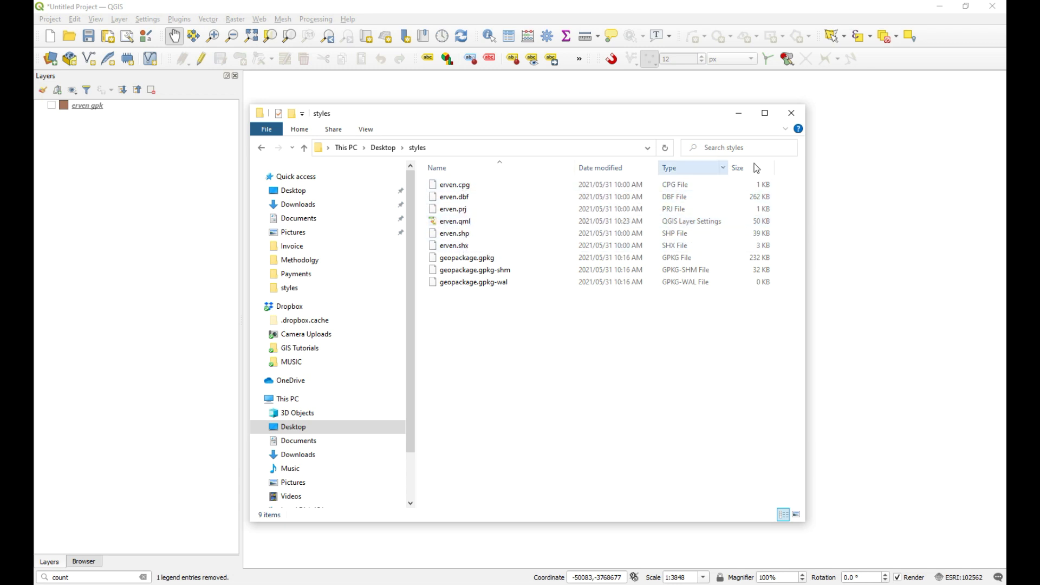
click(791, 113)
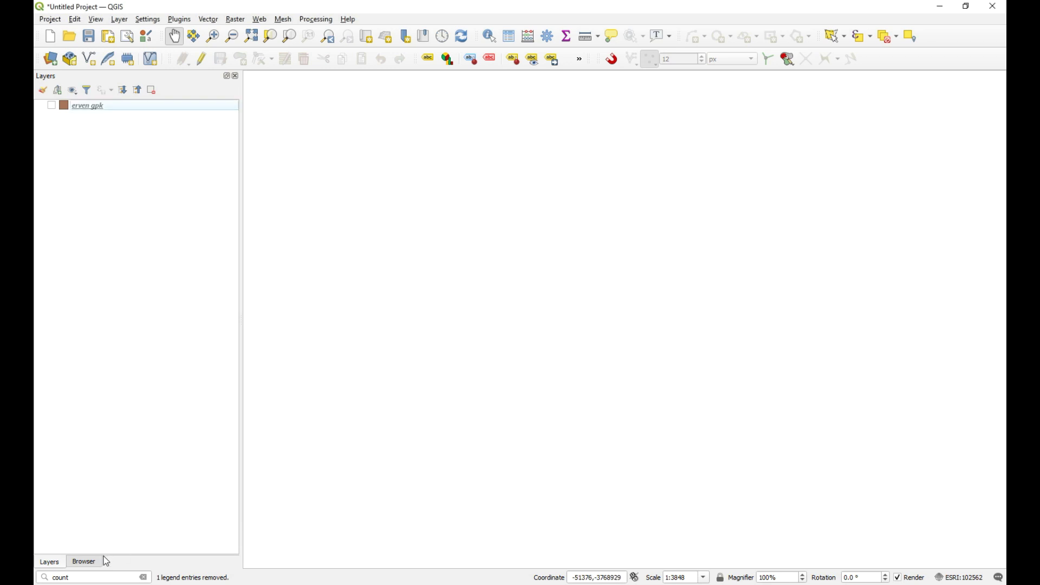
- Add erven.shp from the favourite styles folder back to the map, and show the layer list in a slightly narrower panel
click(85, 562)
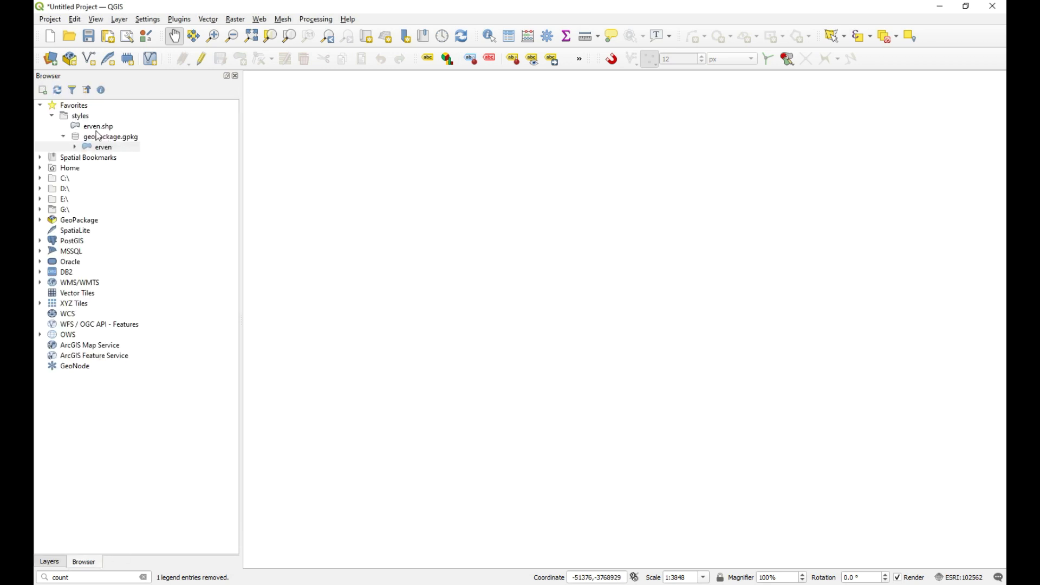
drag(93, 131, 443, 226)
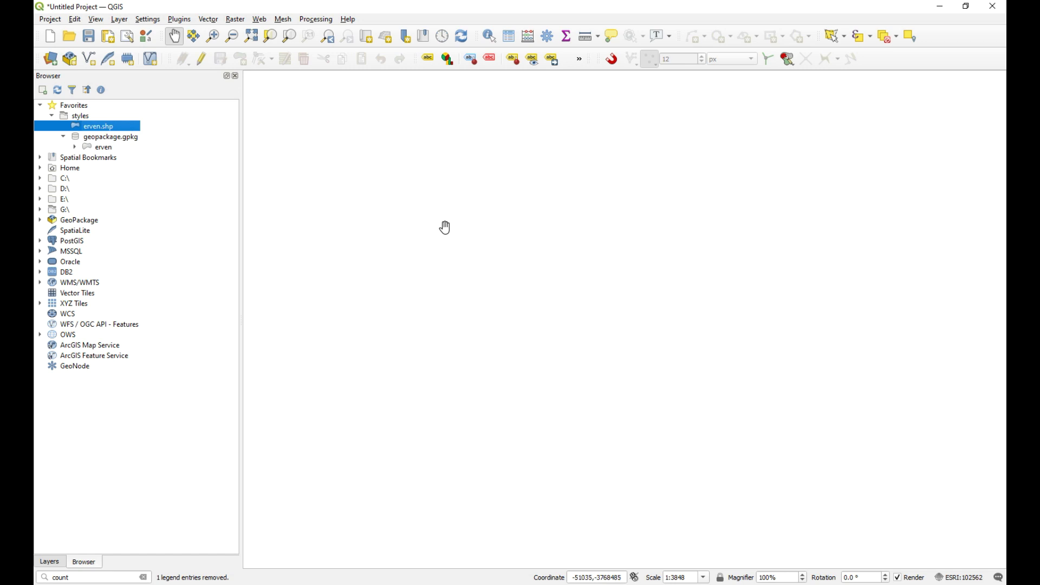
click(55, 562)
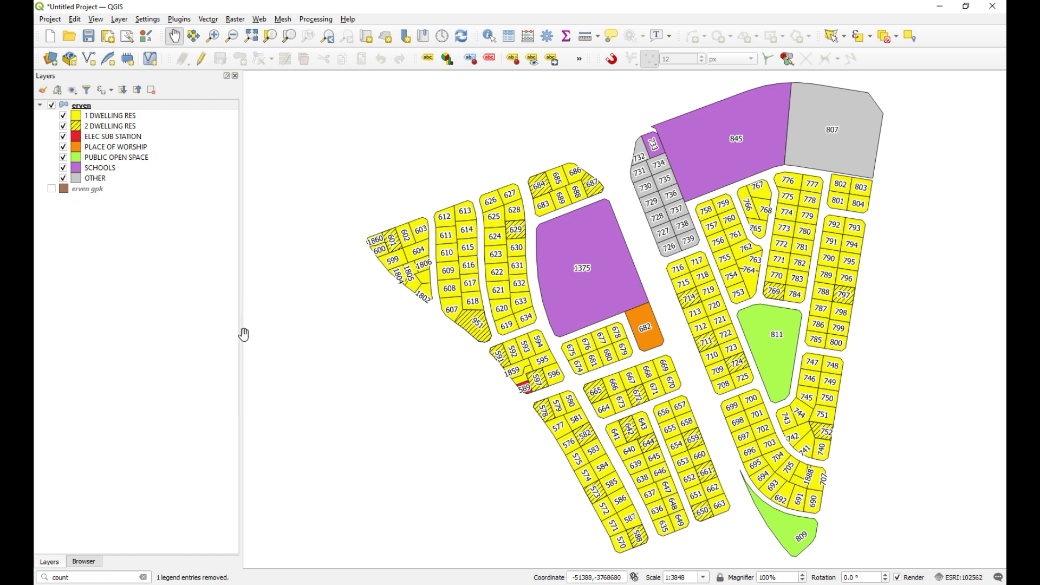
drag(241, 323, 223, 330)
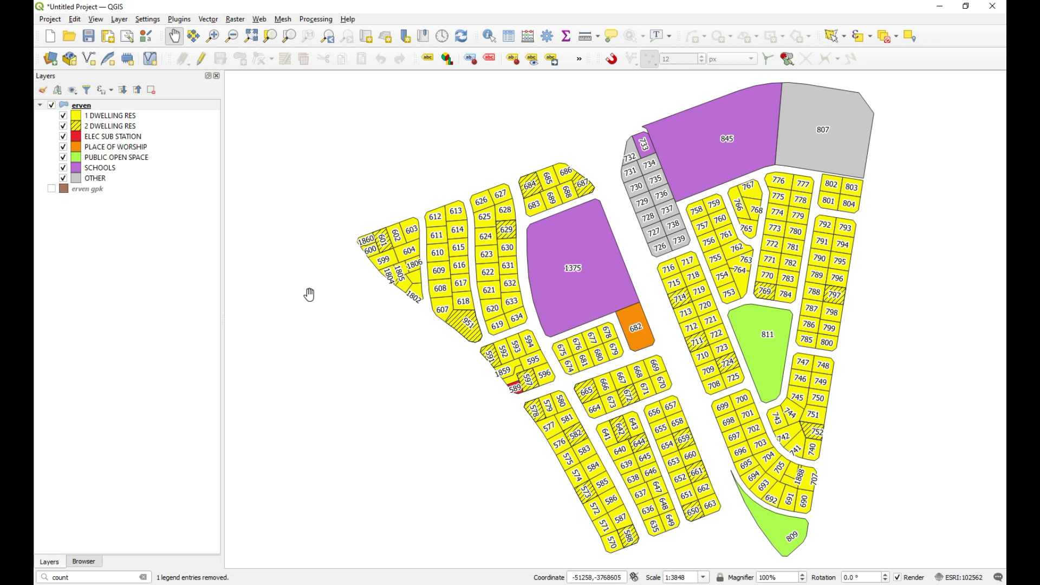
- Check the source paths of the erven gpk and erven layers, leaving the erven layer selected
click(86, 191)
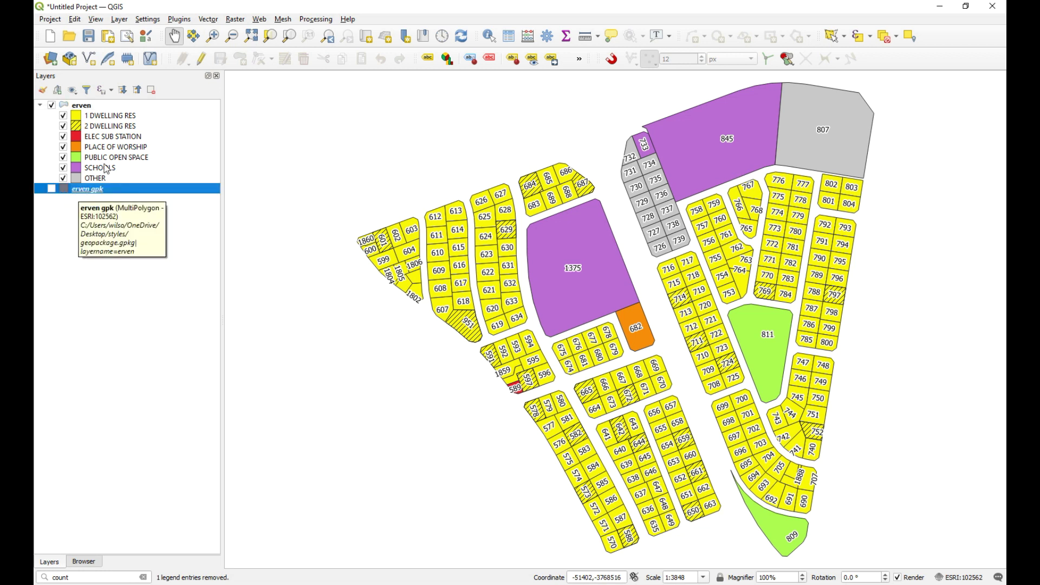
click(89, 108)
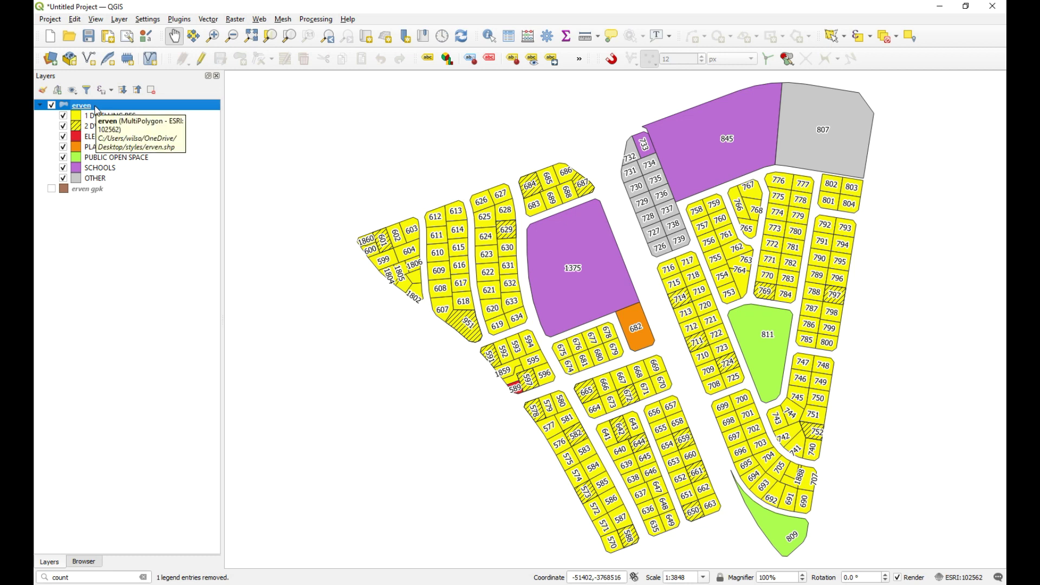
- Copy all style categories from the erven shapefile layer
right_click(95, 107)
mouse_move(175, 334)
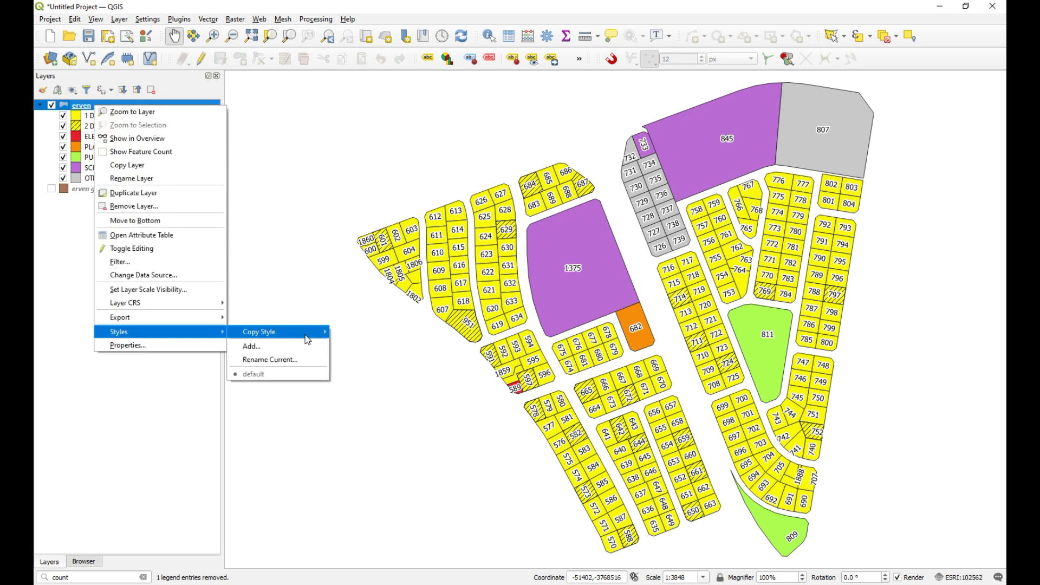
mouse_move(307, 333)
click(386, 332)
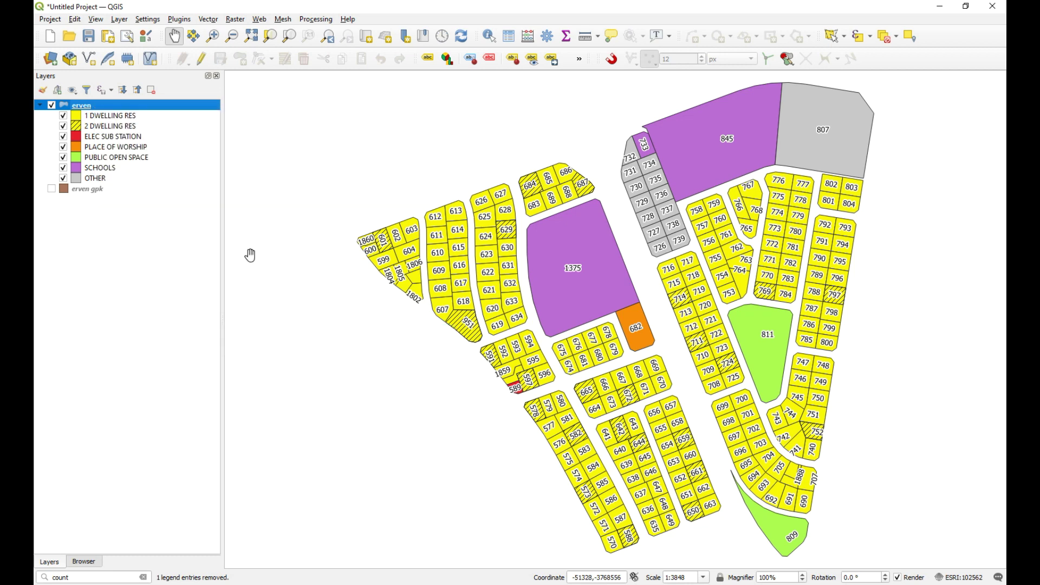
- Hide the erven layer and show the erven gpk layer on the map
click(98, 190)
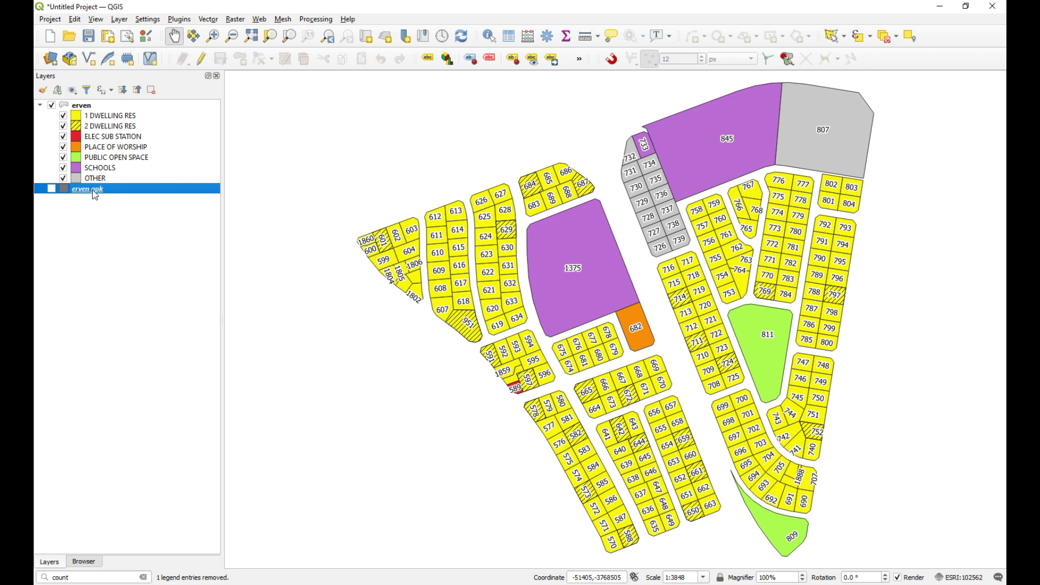
right_click(95, 194)
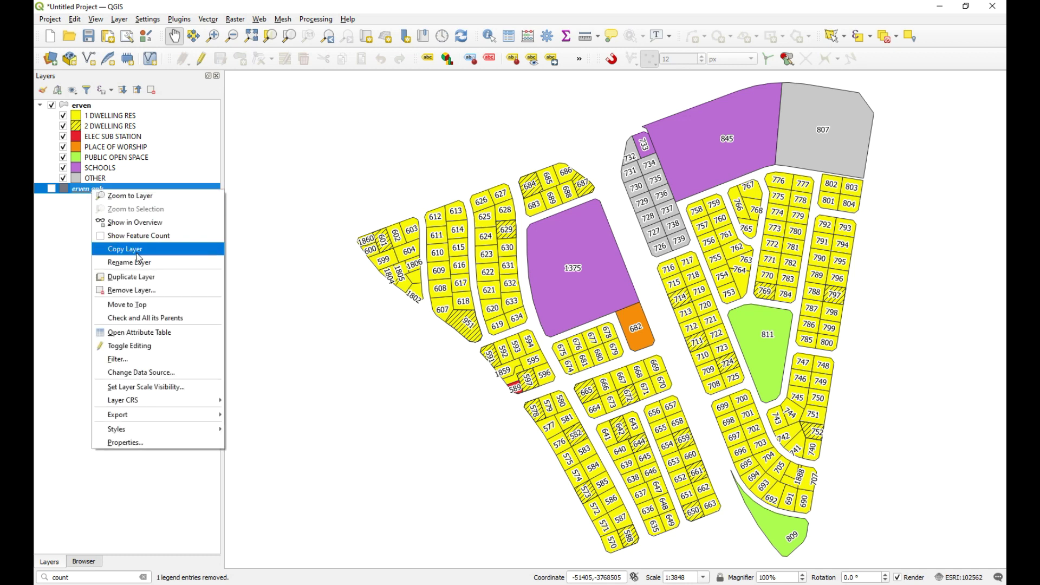
click(53, 107)
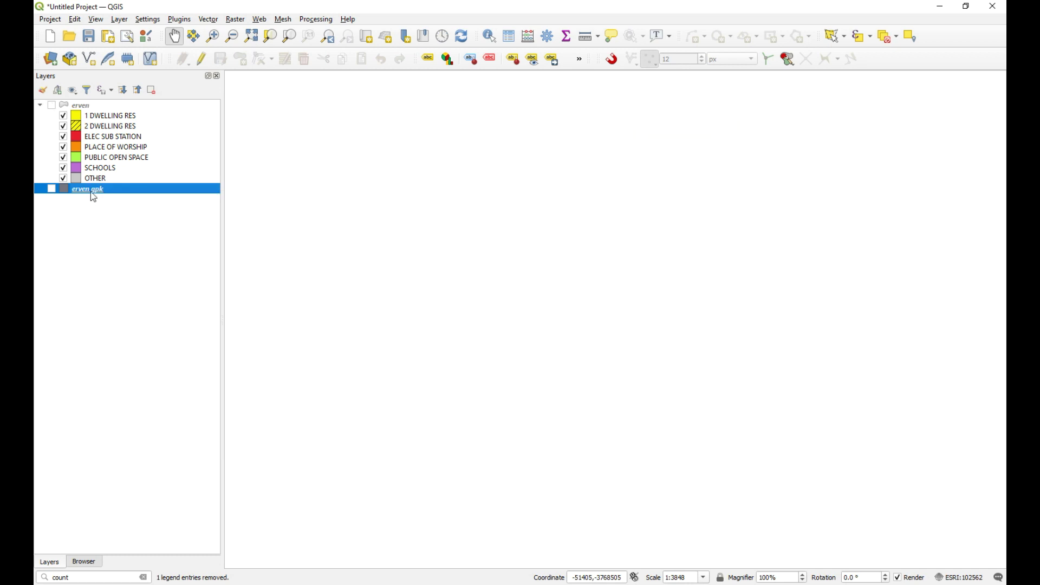
click(52, 189)
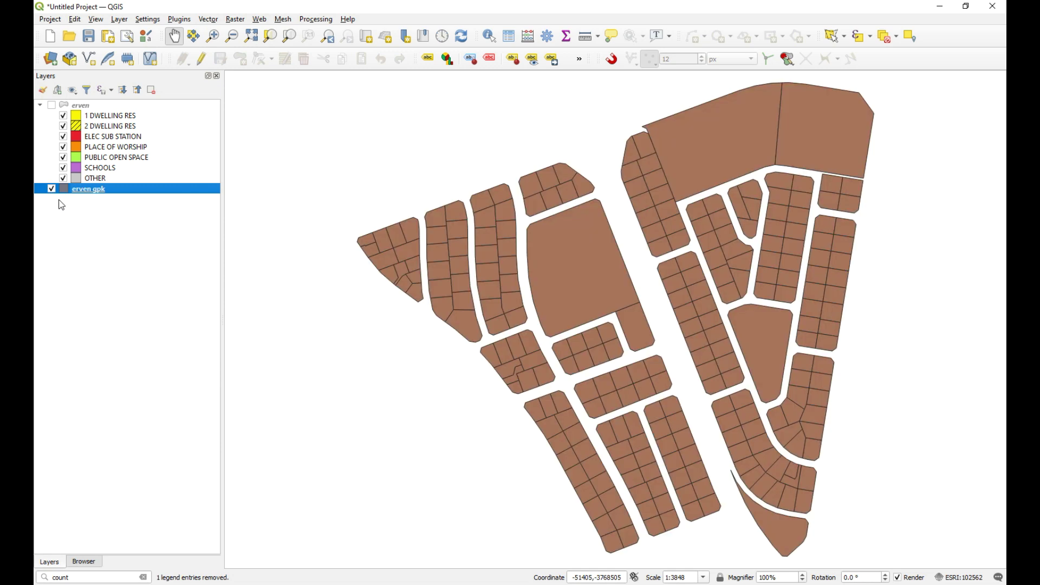
- Paste all copied style categories onto the erven gpk layer, and collapse the erven layer's legend
right_click(88, 195)
mouse_move(165, 422)
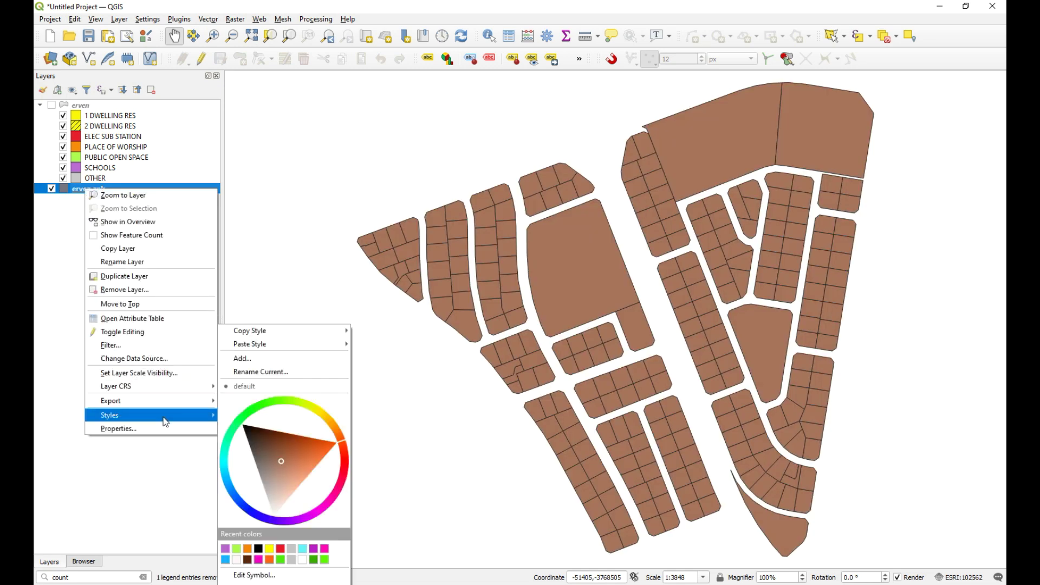
mouse_move(290, 346)
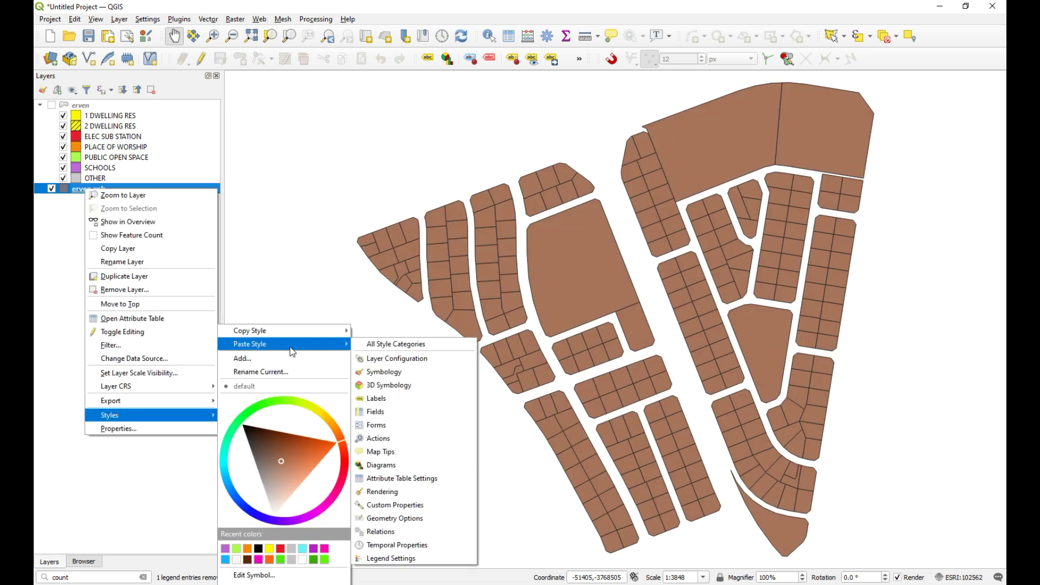
click(403, 345)
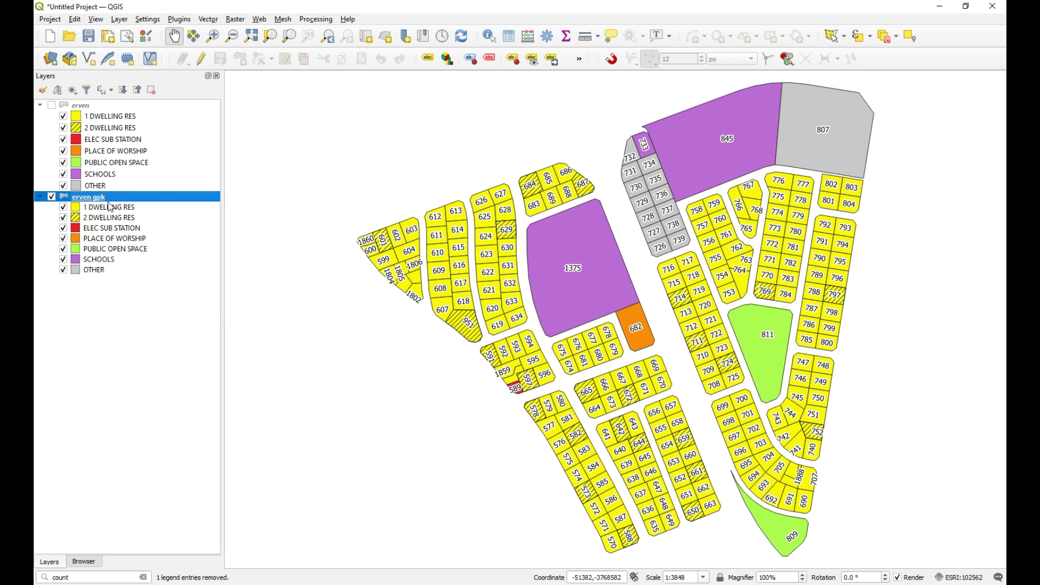
click(40, 105)
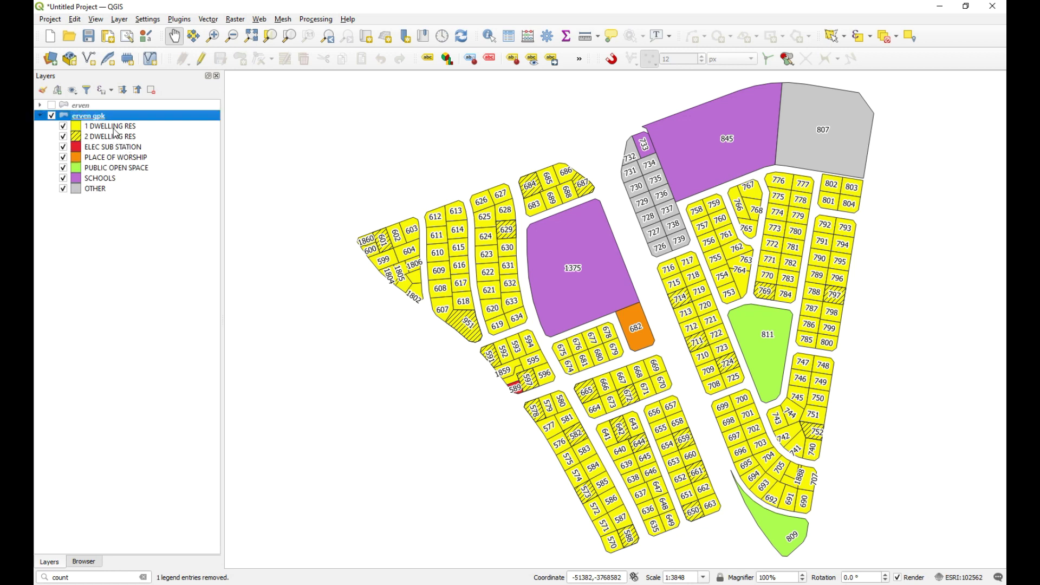
- Save the erven gpk layer's style in its GeoPackage database under the name erven, as the layer's default style
right_click(90, 117)
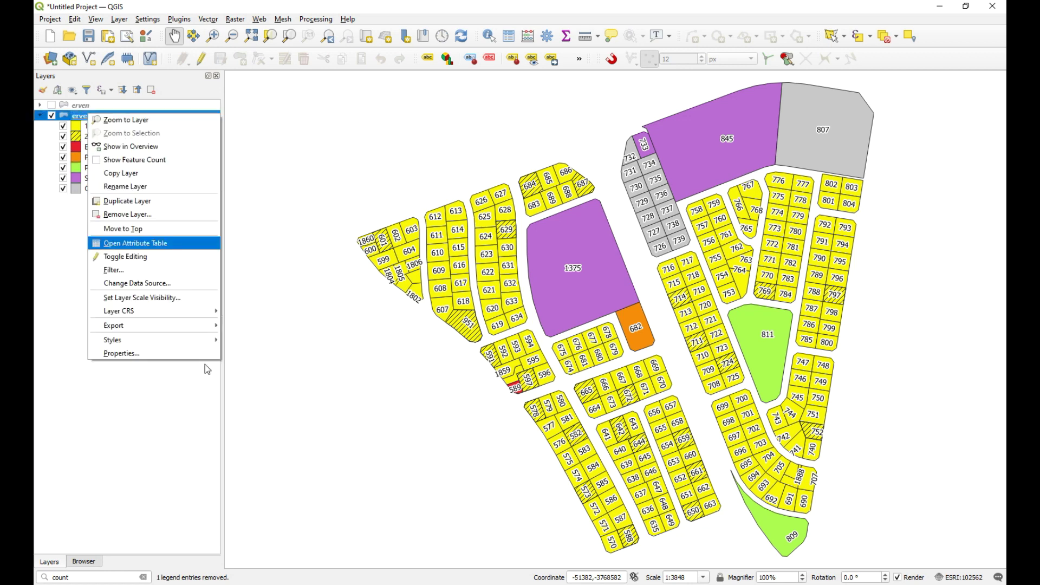
click(166, 355)
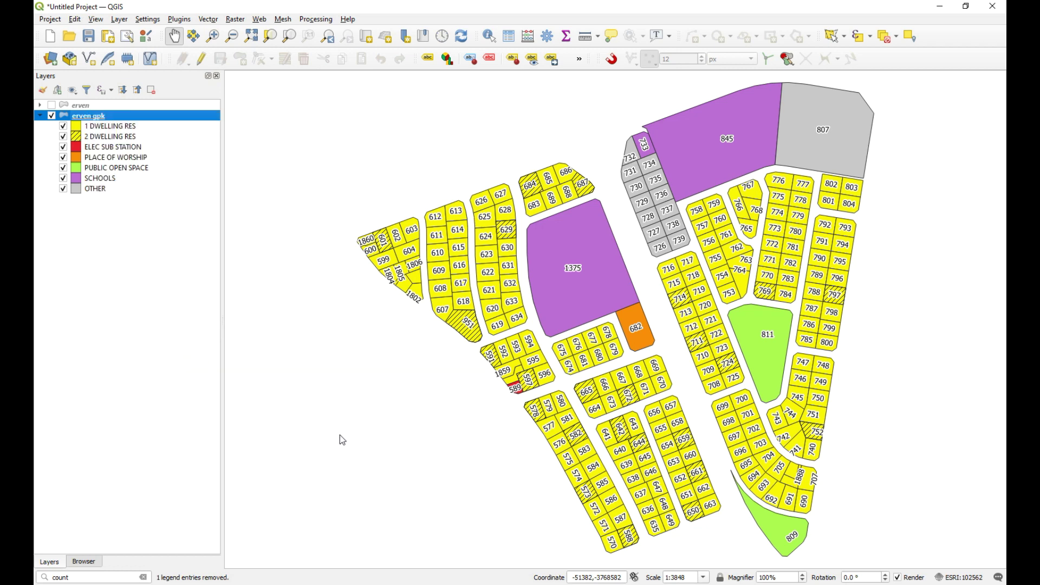
click(374, 452)
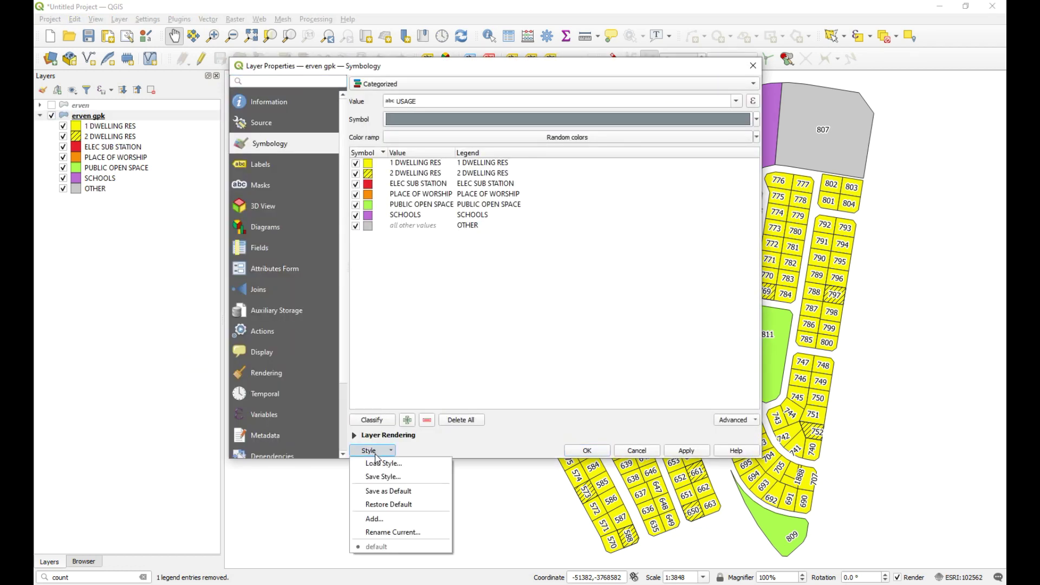
click(413, 477)
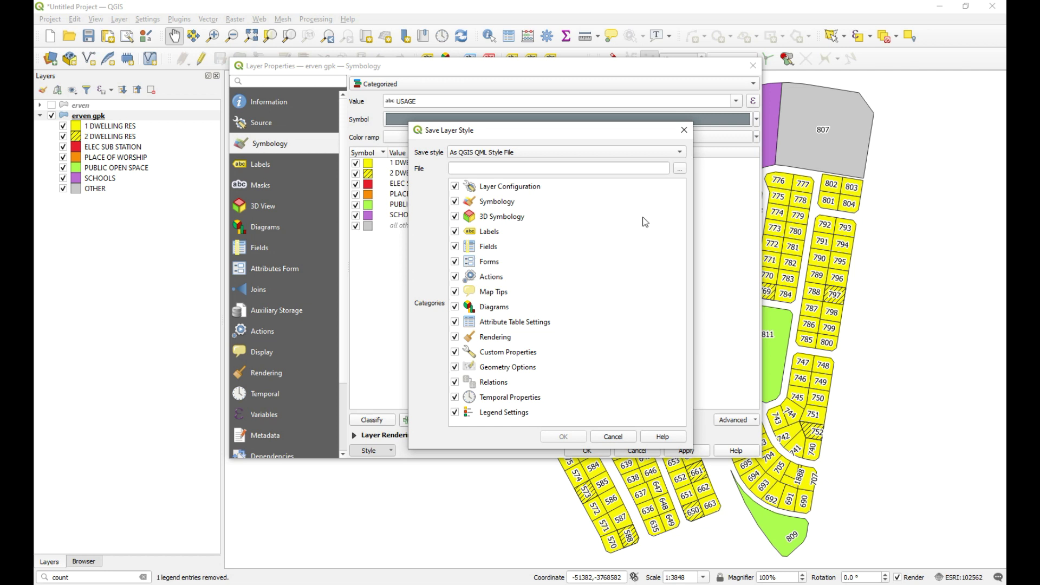
click(681, 154)
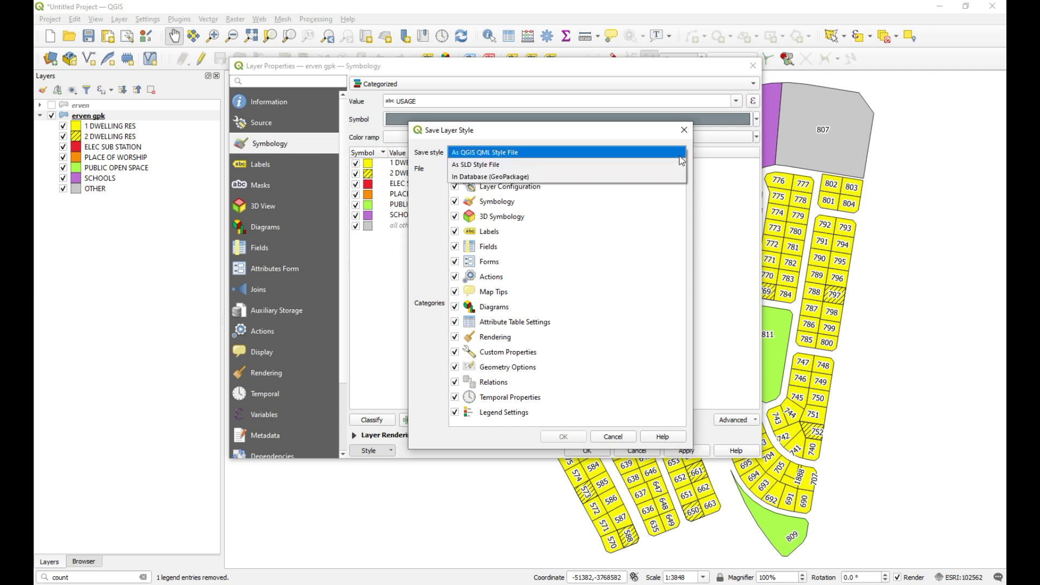
click(551, 179)
click(474, 171)
text(erven)
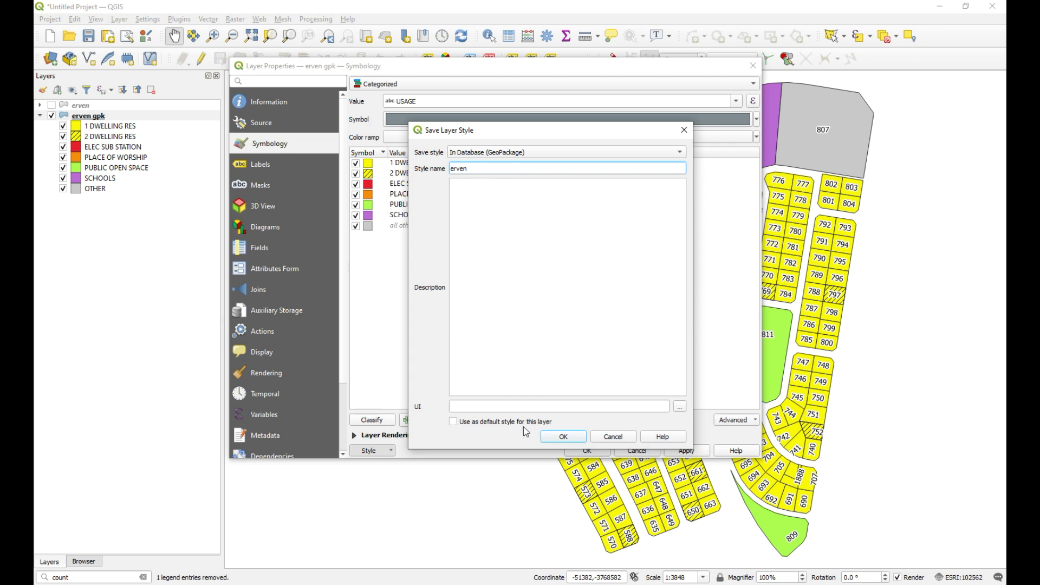
click(454, 422)
click(572, 438)
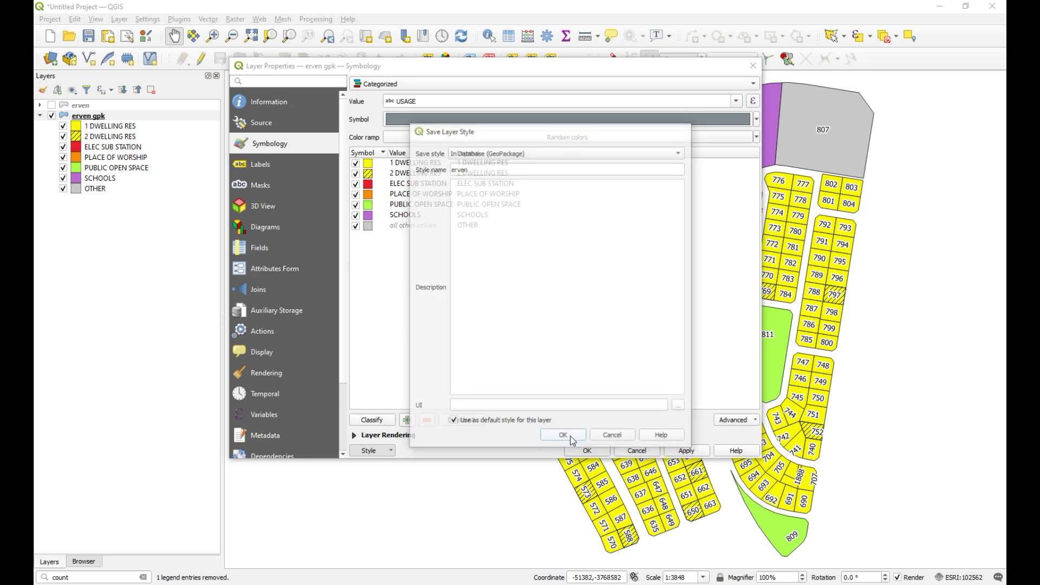
click(588, 451)
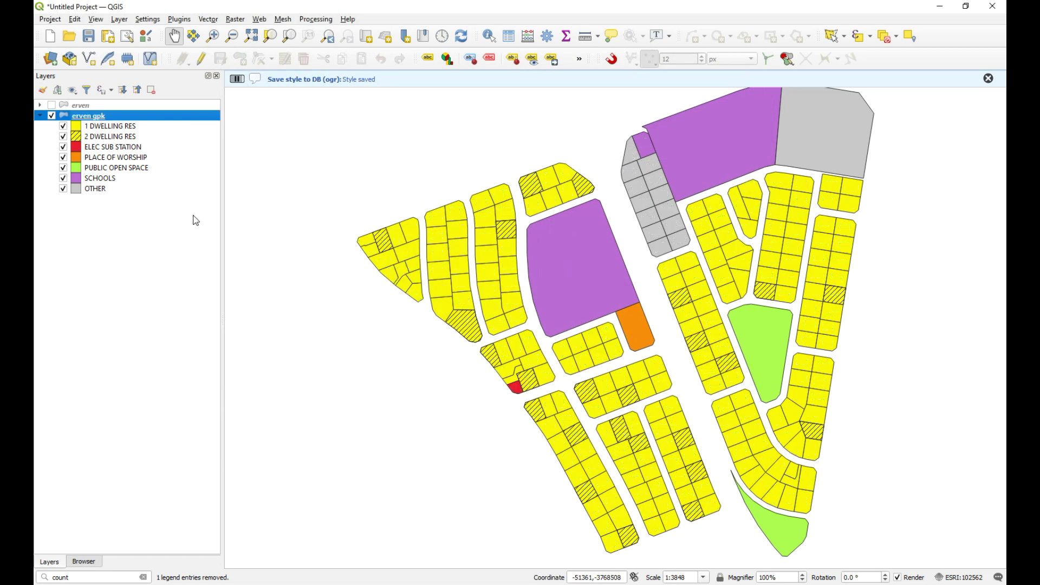
- Remove the erven gpk layer from the project
right_click(89, 120)
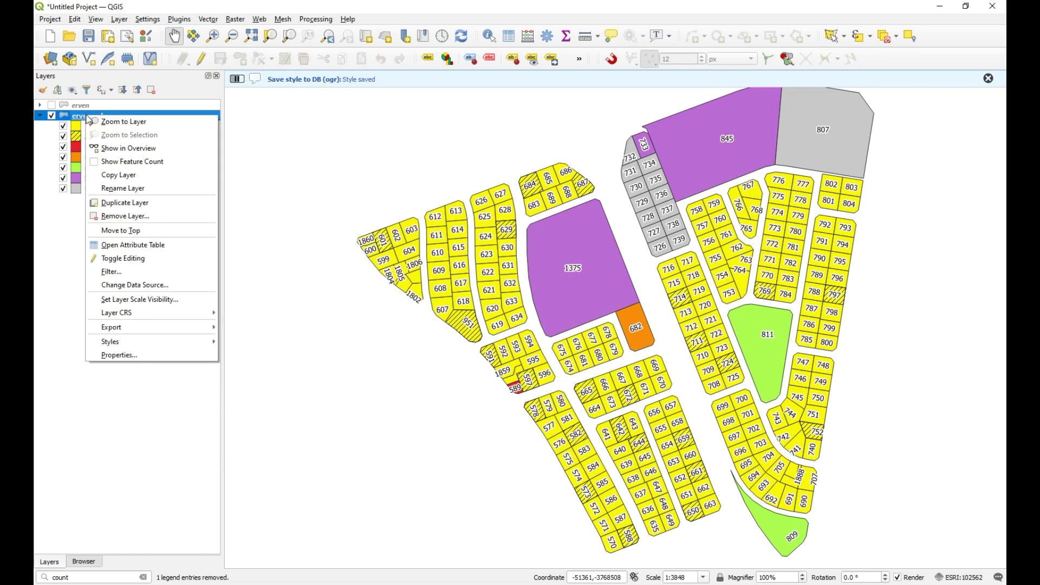
click(166, 216)
click(500, 314)
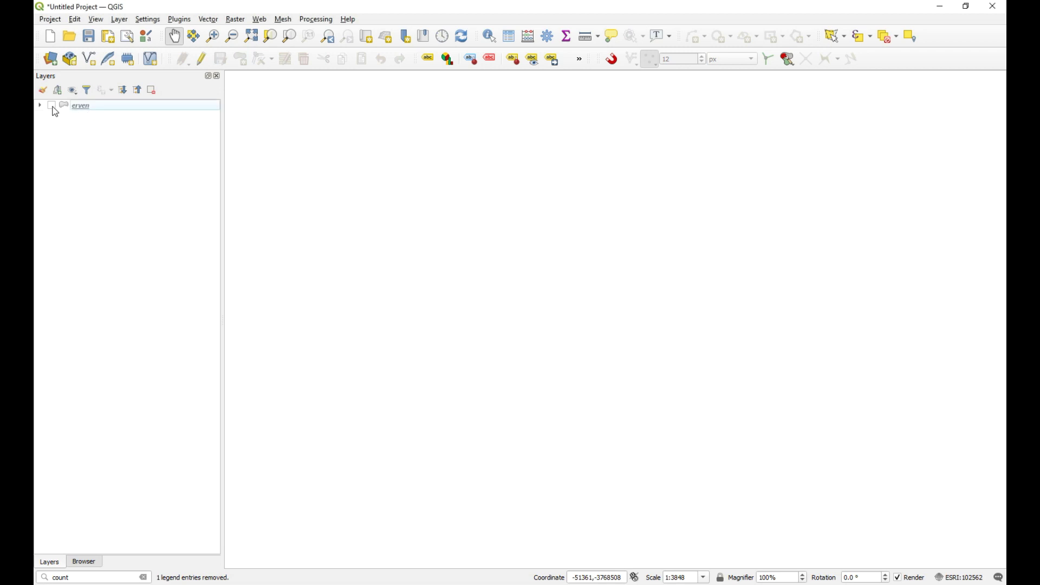
- Add the erven table from geopackage.gpkg in the favourite styles folder to the map, and return to the layer list
click(83, 562)
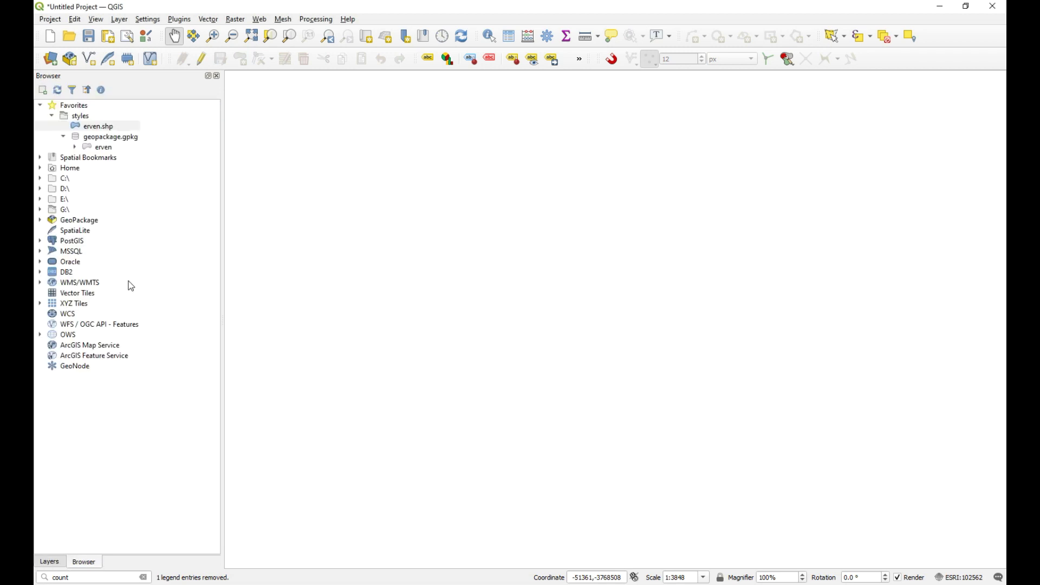
click(104, 147)
drag(104, 152, 401, 193)
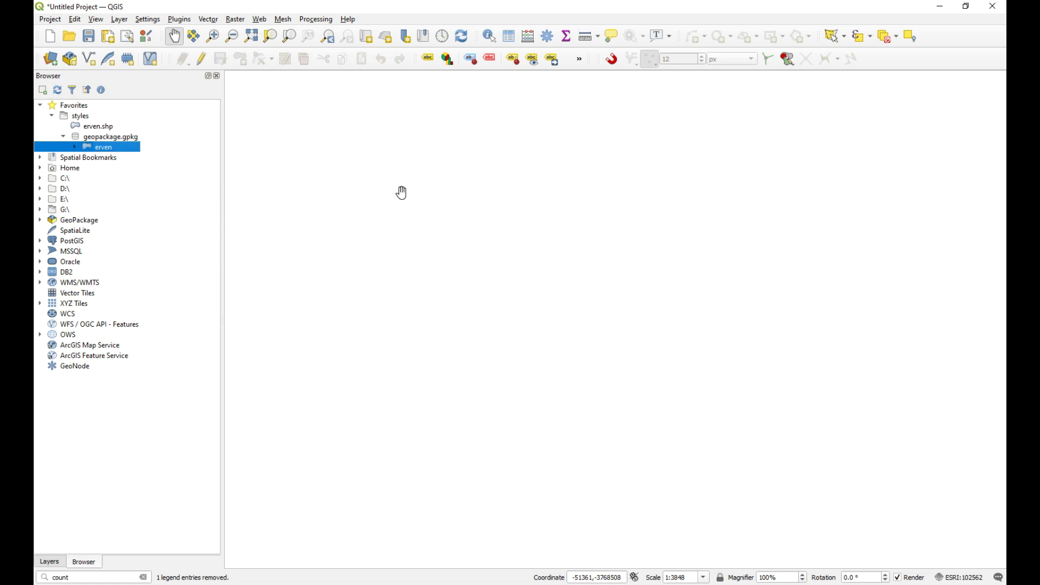
click(49, 562)
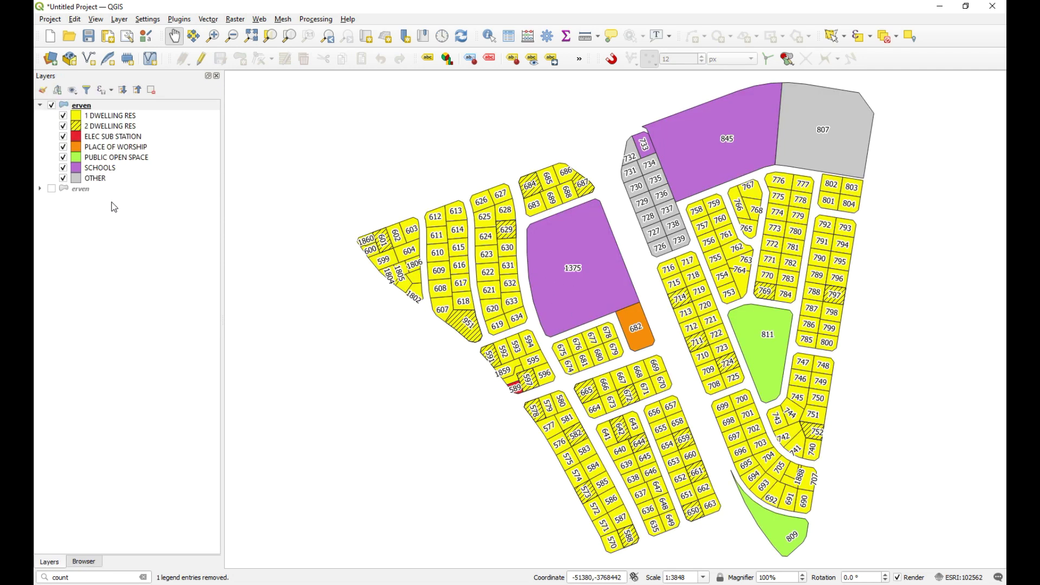
- Rename the newly added GeoPackage layer as erven gpk
right_click(91, 105)
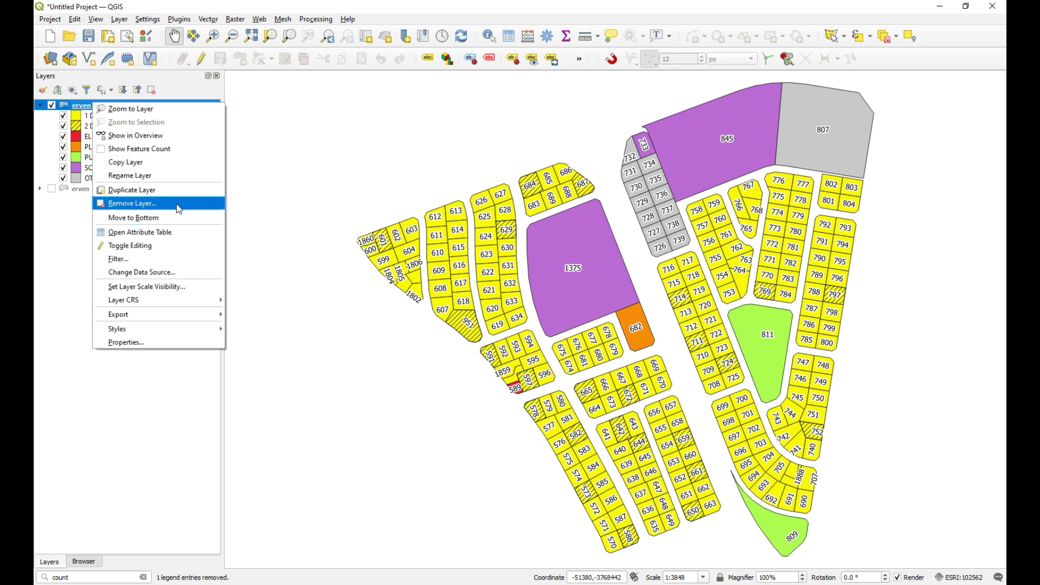
click(180, 175)
click(94, 104)
text(gpk)
key(Return)
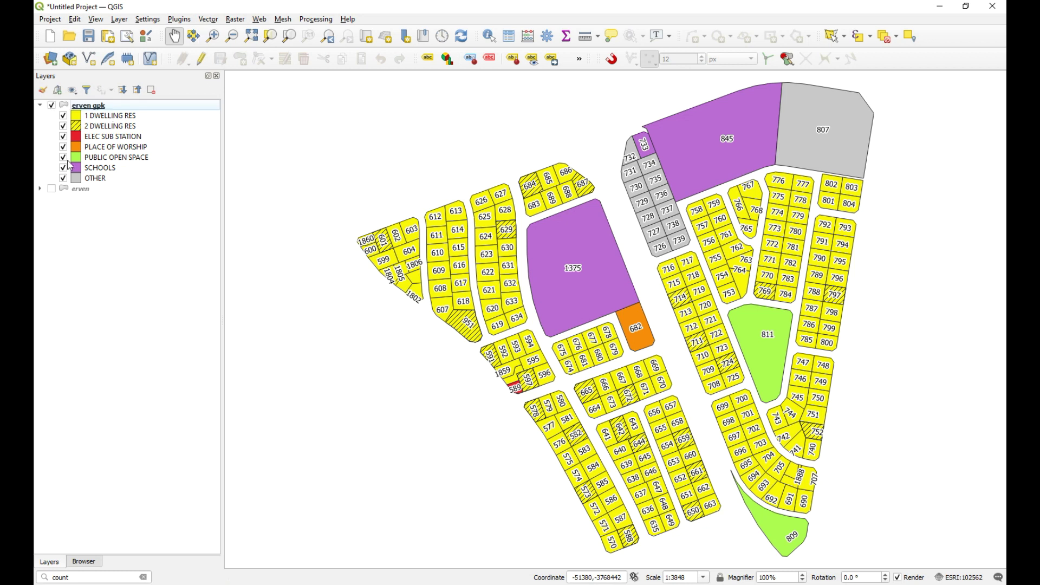
- Hide the erven gpk layer, show the erven shapefile layer and expand its legend
click(51, 105)
click(52, 188)
click(40, 189)
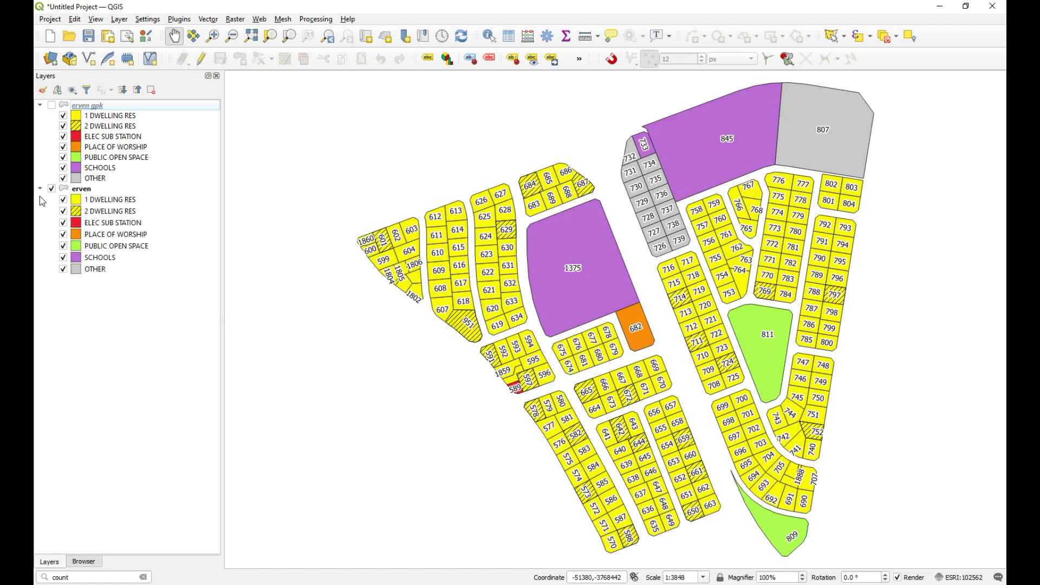
- Change the erven shapefile layer's symbology to Single Symbol and its labelling to No Labels
right_click(92, 190)
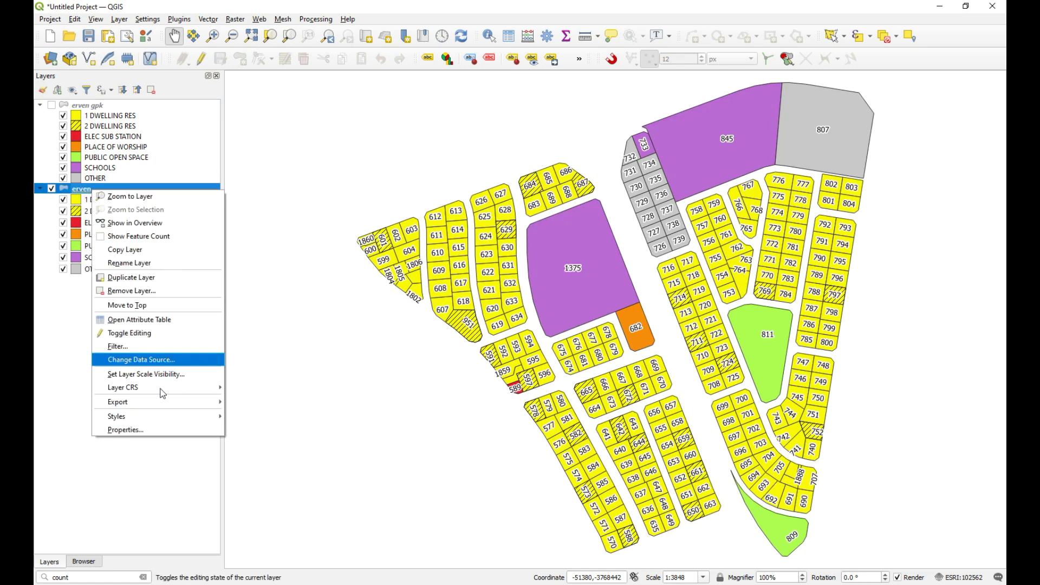
click(178, 430)
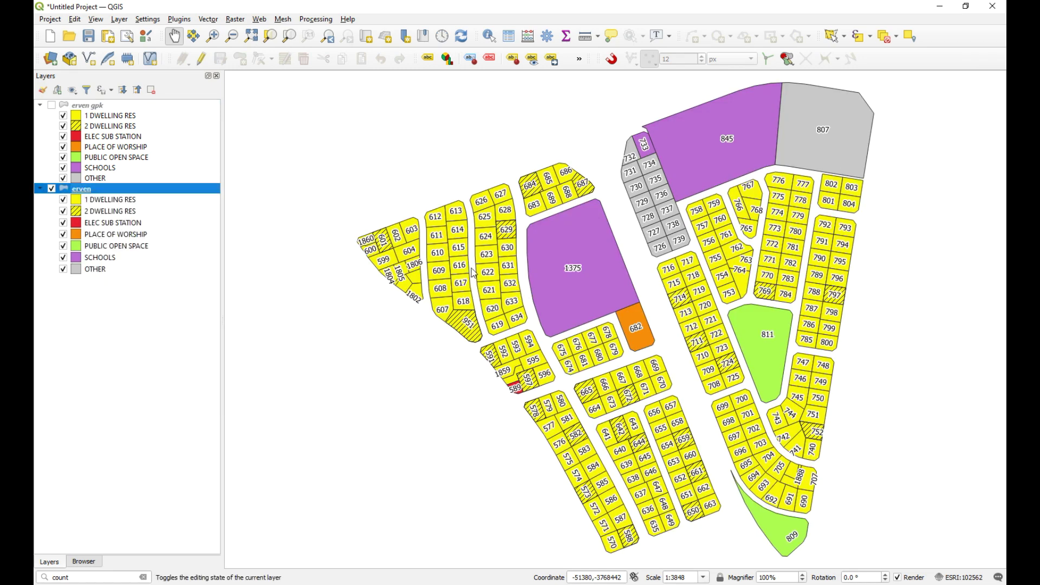
click(437, 87)
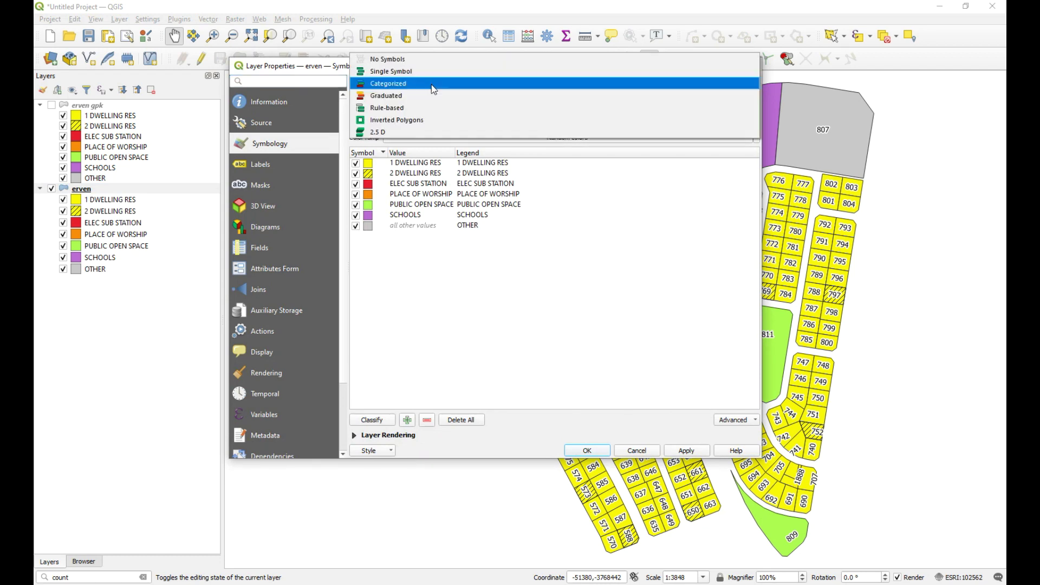
click(408, 71)
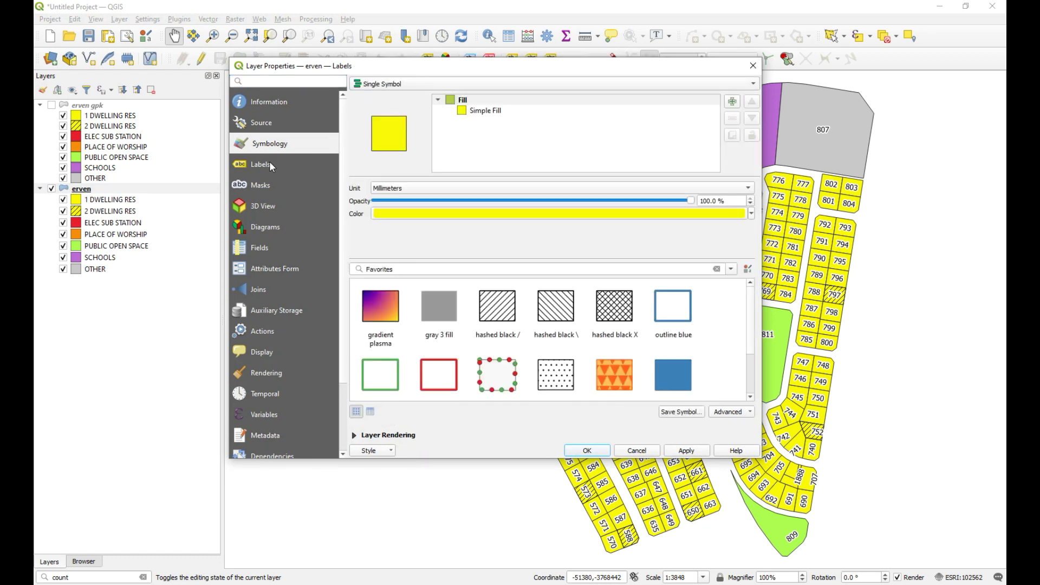
click(270, 164)
click(736, 83)
click(374, 71)
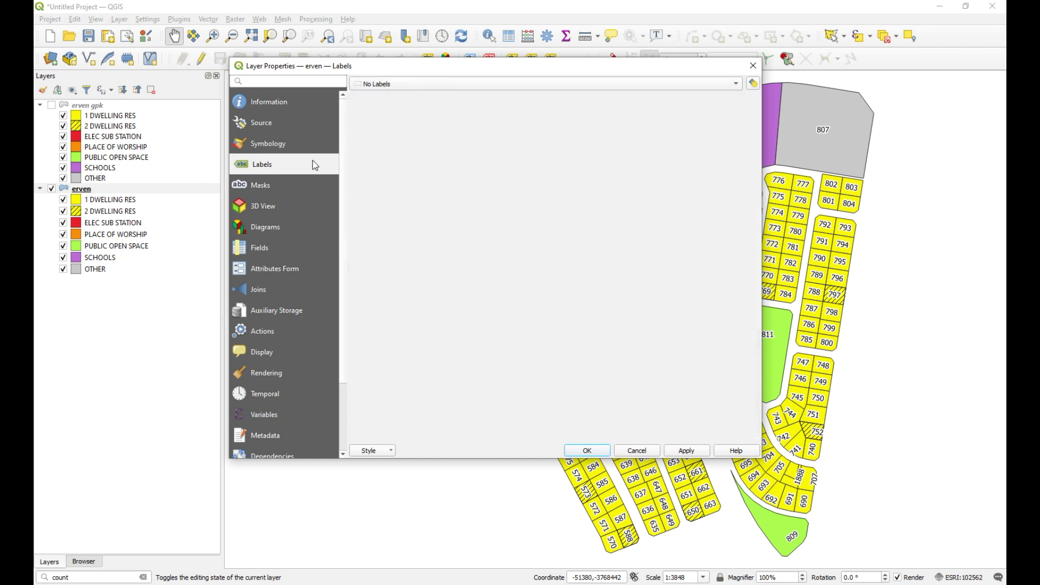
- Set the erven layer's fill colour to orange-red, apply the properties and leave the layer selected
click(277, 146)
click(490, 217)
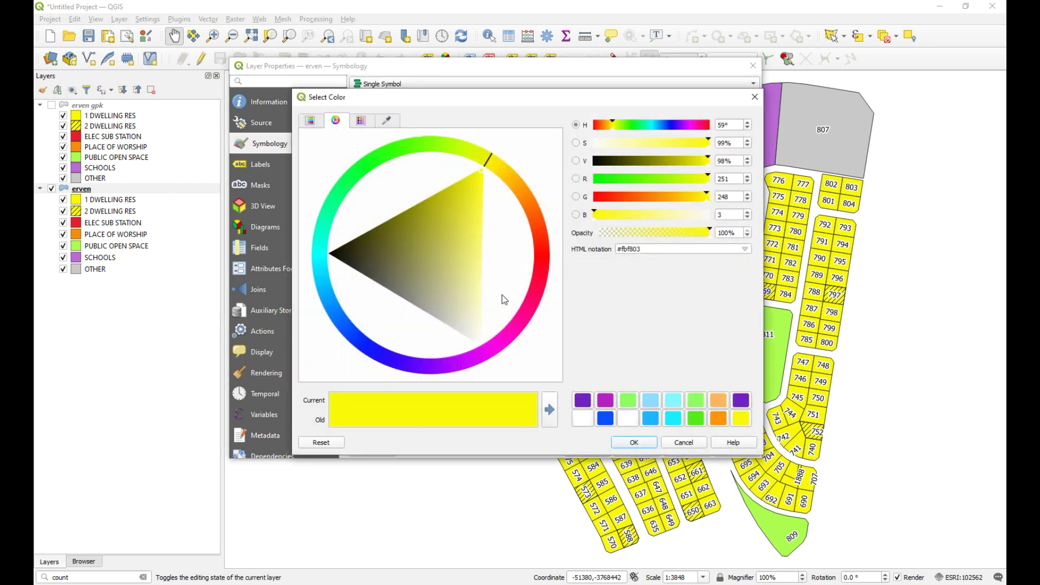
click(539, 230)
click(634, 442)
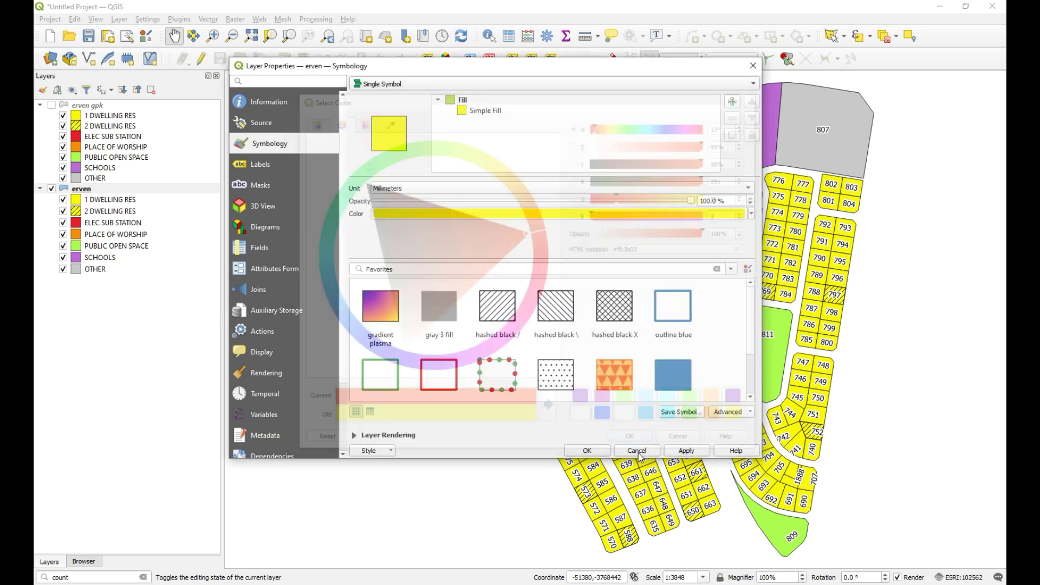
click(699, 450)
click(587, 451)
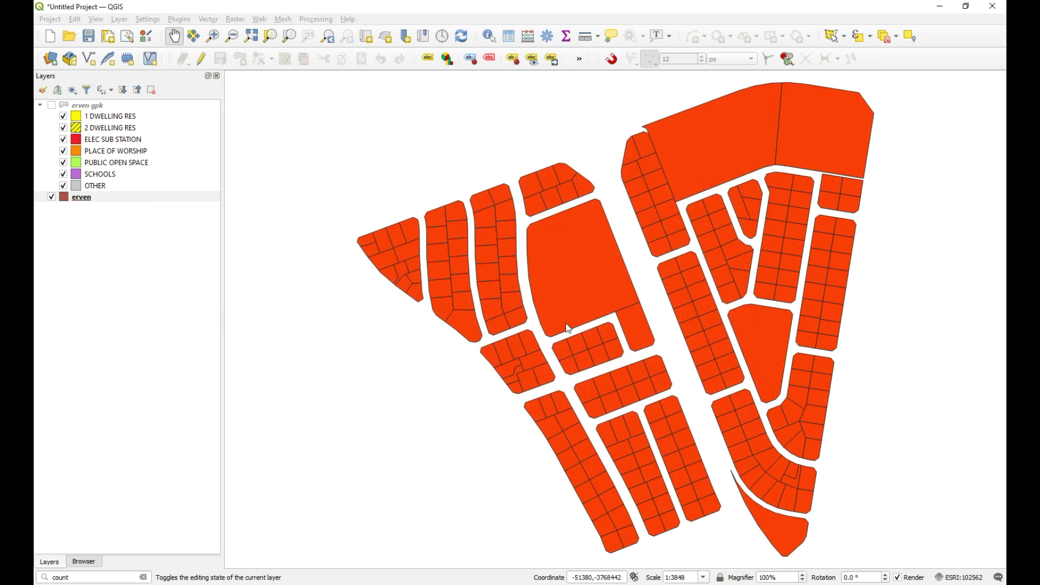
click(130, 197)
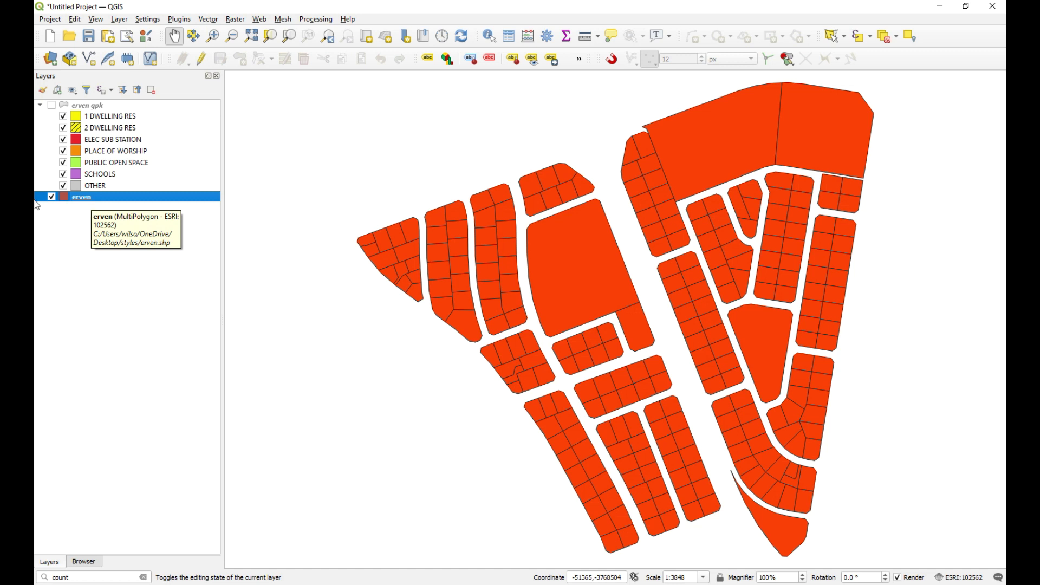
- Load the saved style file erven.qml from the styles folder into the erven shapefile layer with all style categories and apply it
right_click(94, 203)
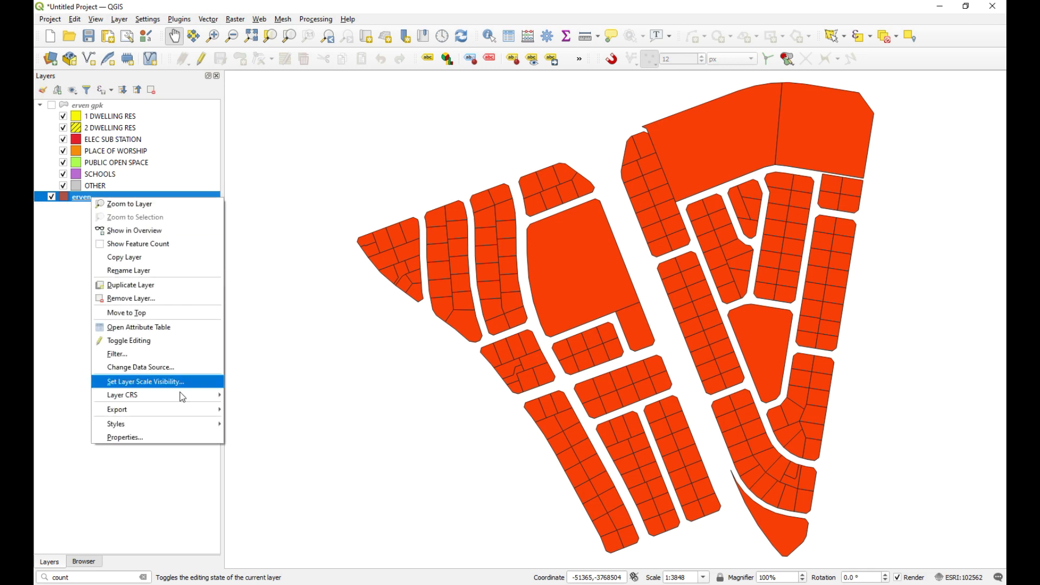
click(183, 440)
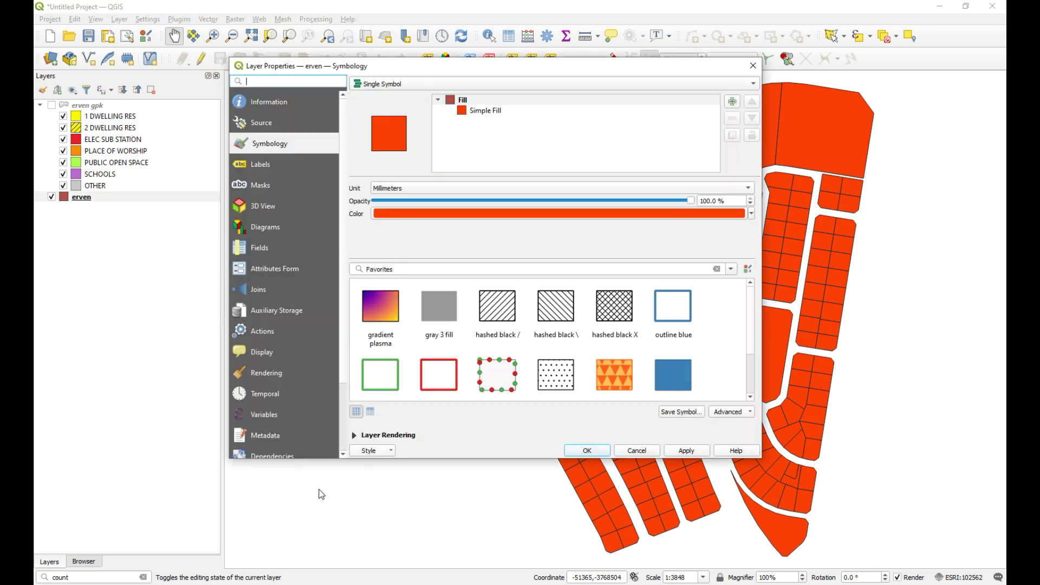
click(379, 455)
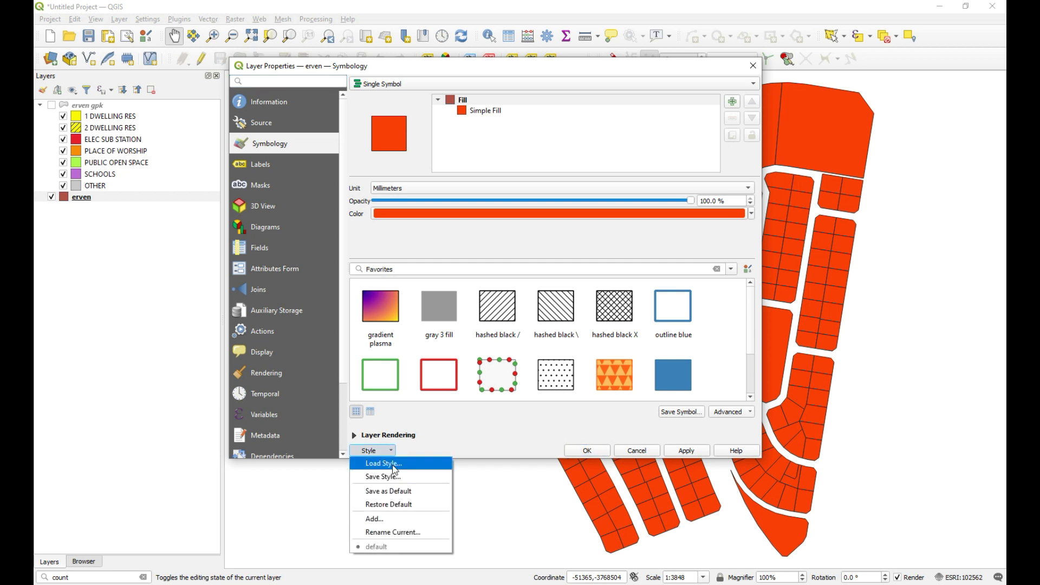
click(384, 463)
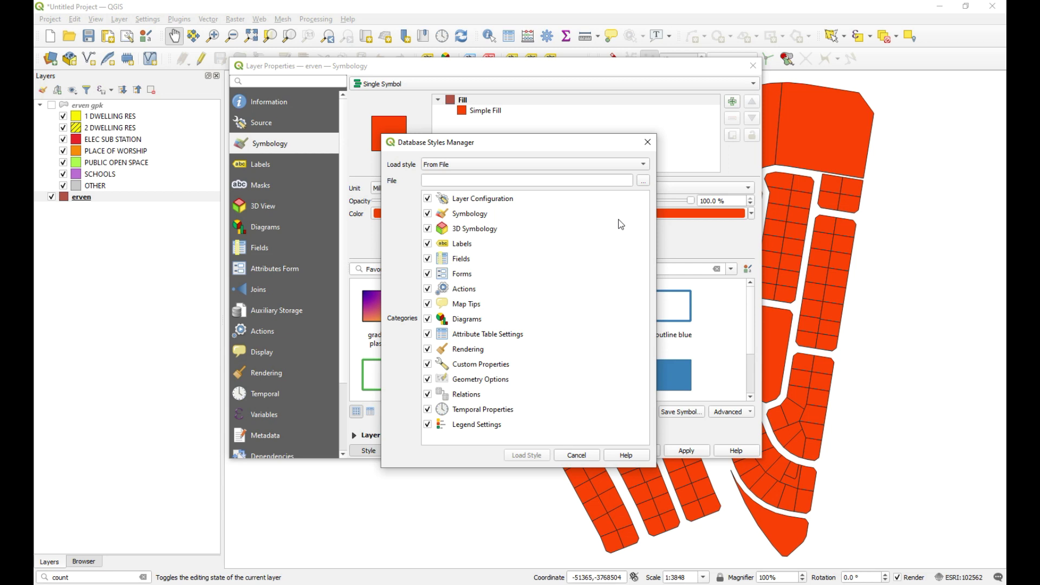
click(643, 182)
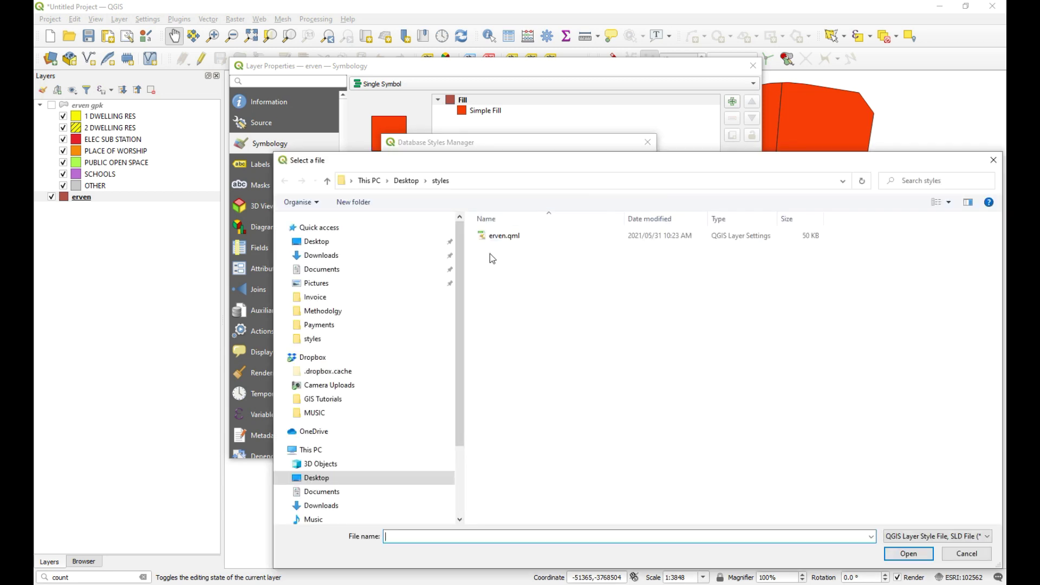
click(505, 237)
click(919, 557)
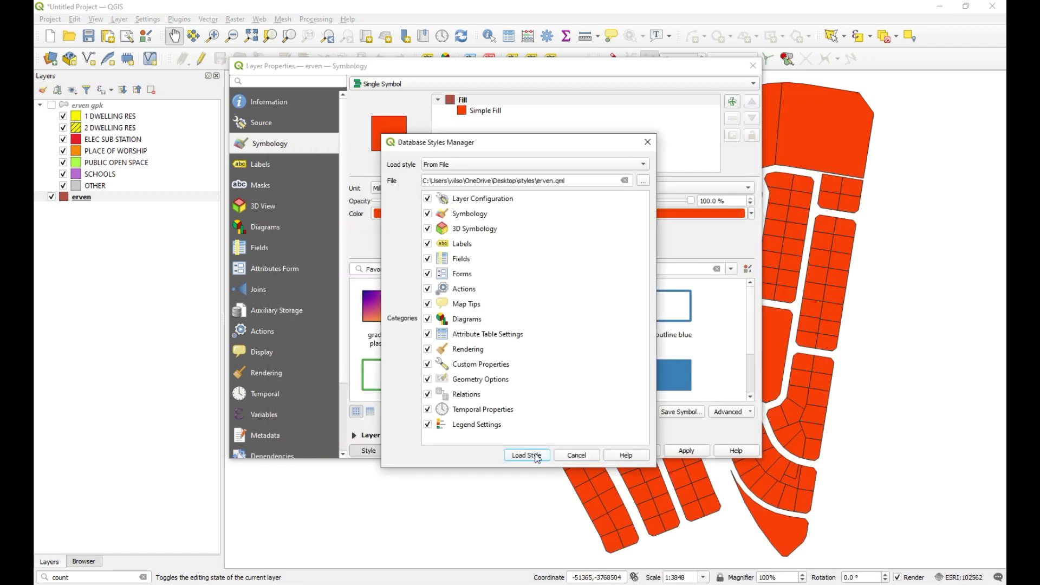
click(535, 456)
click(686, 452)
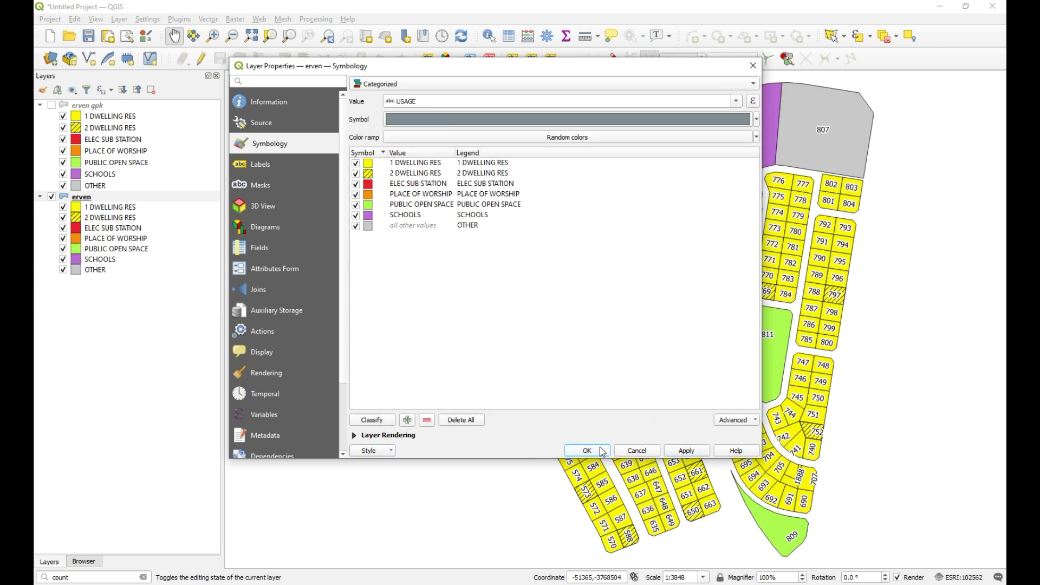
click(587, 451)
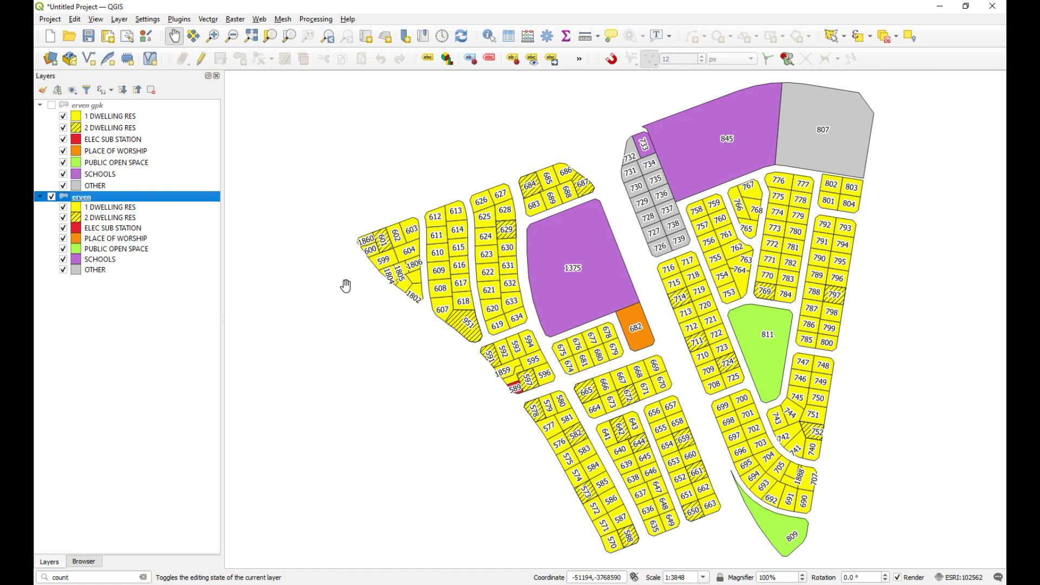